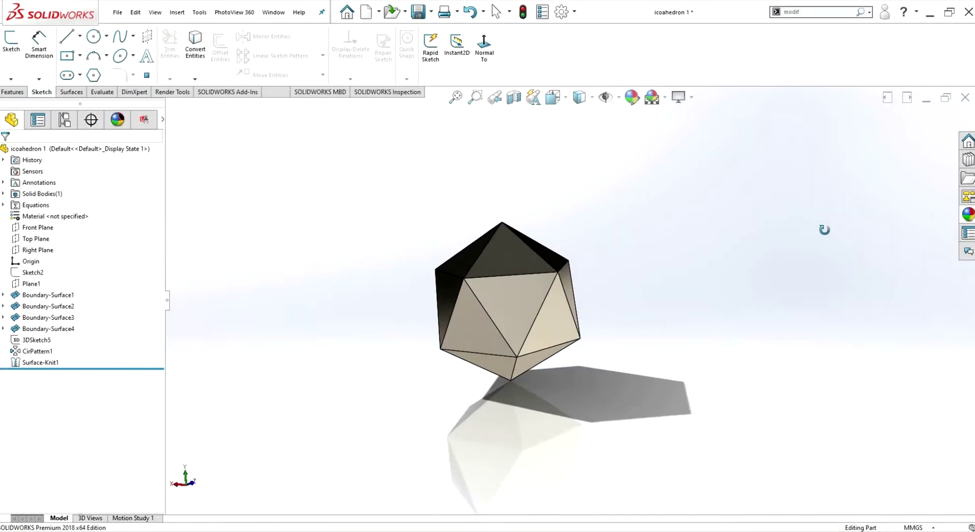
- Examine the finished icosahedron surface model from all sides
middle_click_drag(782, 214, 606, 286)
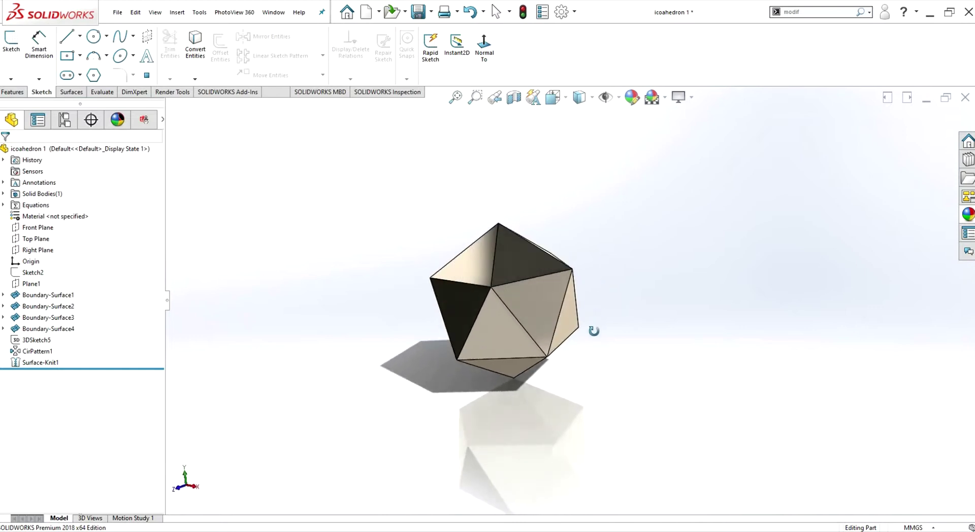
middle_click_drag(594, 332, 623, 331)
middle_click_drag(679, 346, 697, 382)
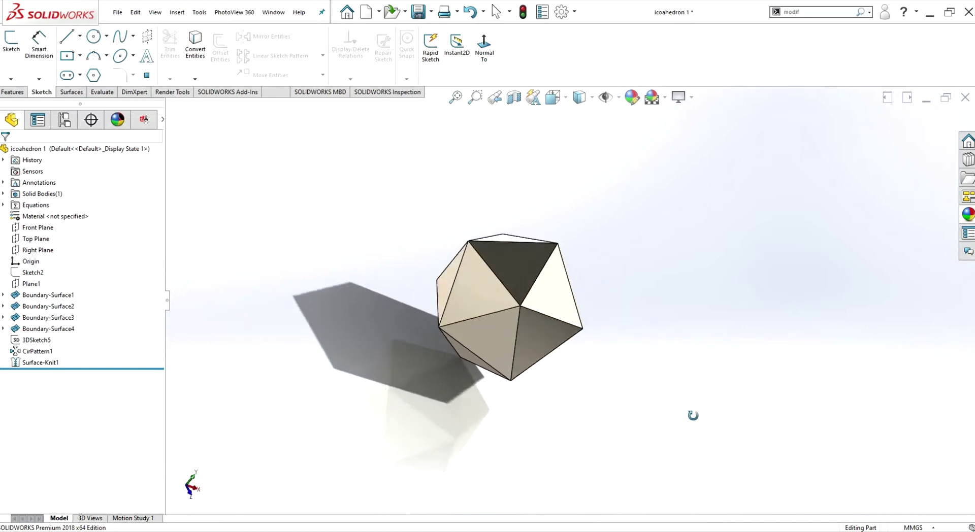
middle_click_drag(692, 416, 677, 441)
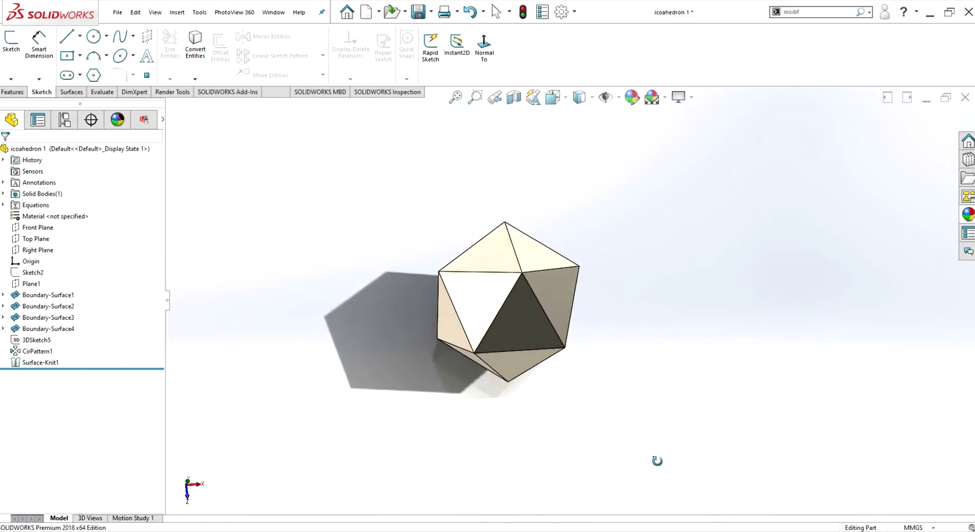
middle_click_drag(641, 368, 875, 320)
middle_click_drag(879, 368, 877, 401)
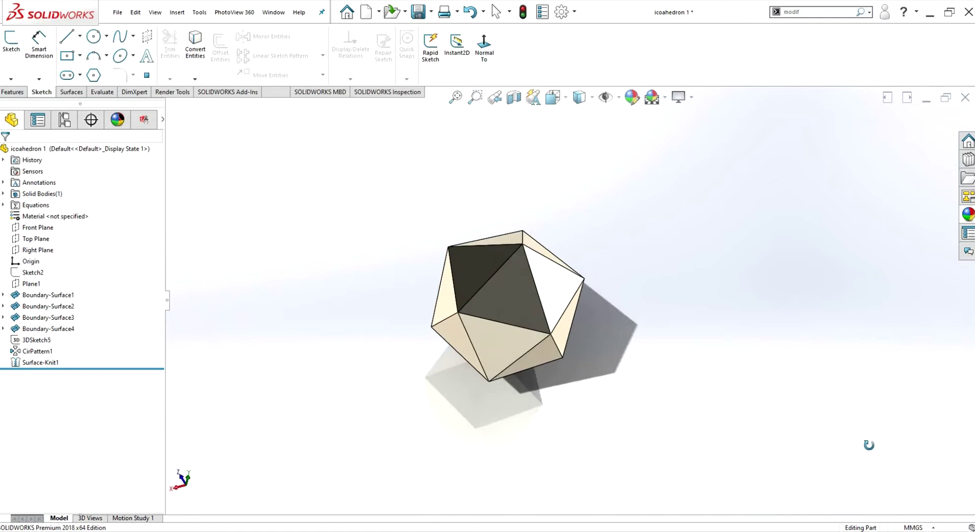
middle_click_drag(870, 445, 769, 497)
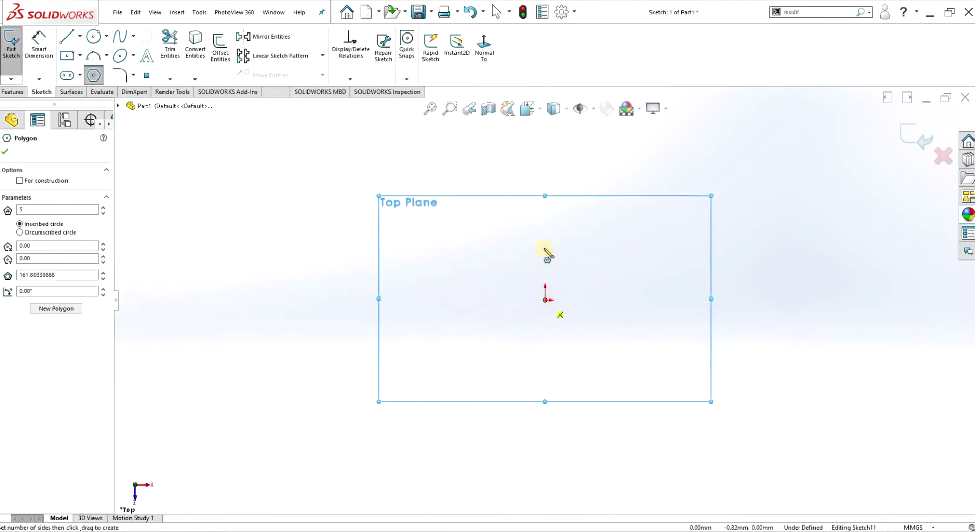
- Sketch a five-sided inscribed-circle polygon centred on the origin of the Top Plane and dimension its side to 10 mm
left_click(545, 241)
left_click(39, 51)
left_click(555, 248)
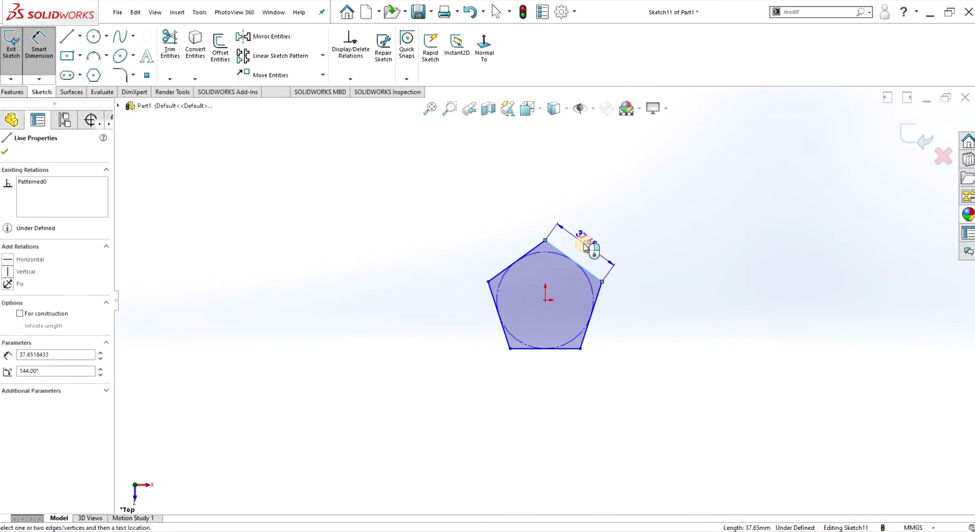
left_click(584, 247)
type("10")
key("Return")
key("Escape")
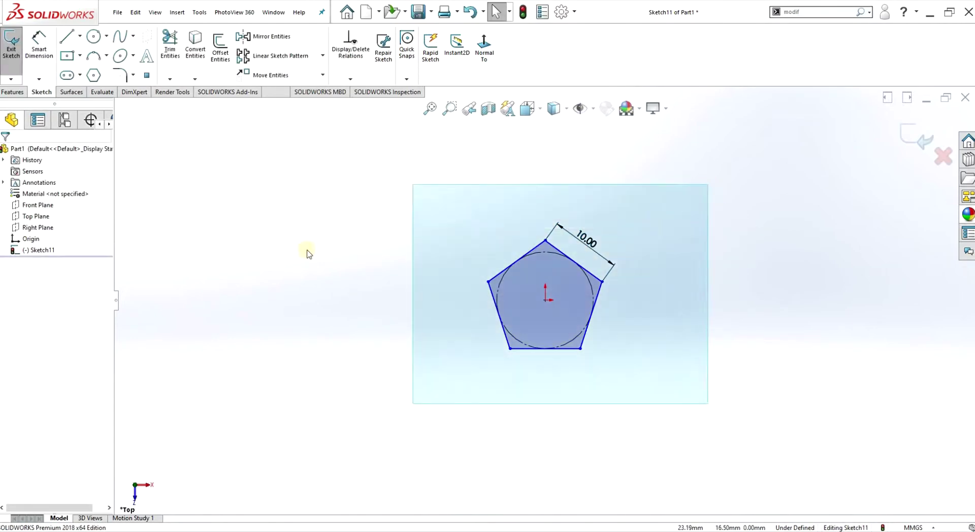
- Convert the pentagon to construction geometry and exit the sketch
left_click(20, 258)
left_click(10, 65)
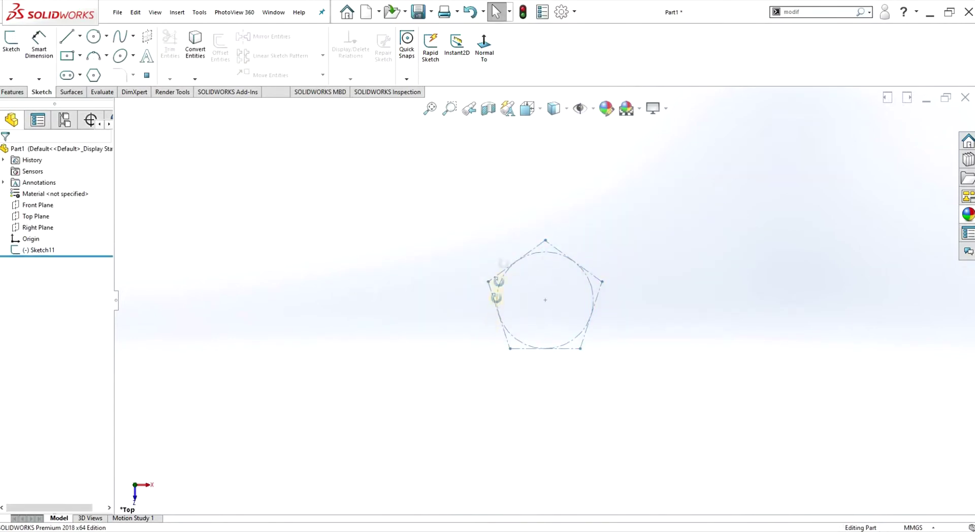
- In a new 3D sketch, draw a closed triangle from one pentagon side to a free apex above the pentagon's plane
left_click(14, 78)
left_click(20, 102)
key("l")
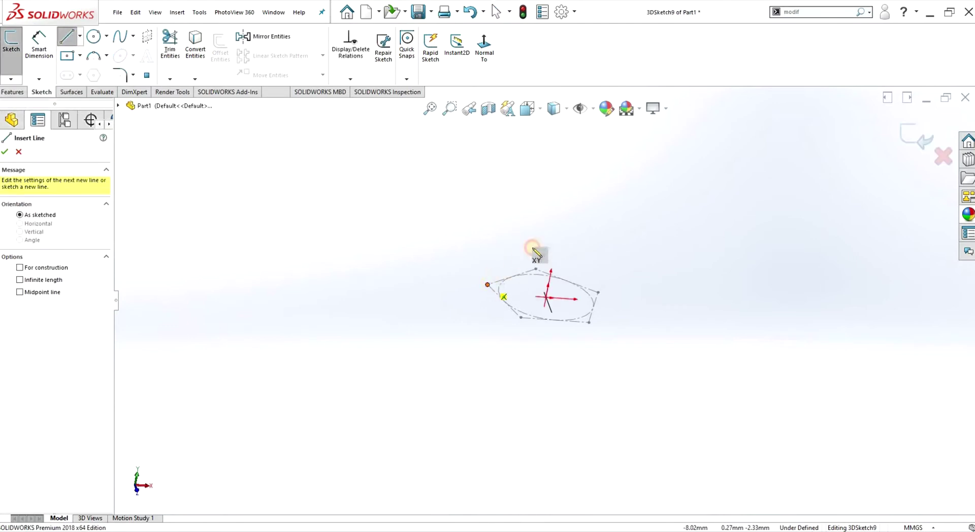
left_click(488, 285)
left_click(523, 319)
left_click(488, 285)
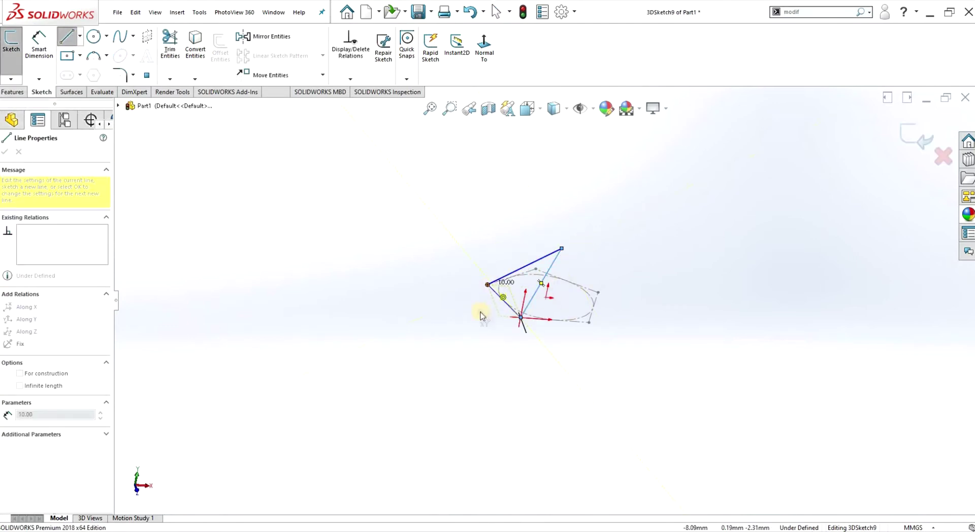
right_click(481, 314)
left_click(507, 320)
- Add an Along Y relation between the triangle's apex and the origin
scroll(568, 302, "down", 3)
mouse_move(534, 305)
middle_mouse_down()
mouse_move(549, 303)
mouse_move(549, 217)
middle_mouse_up()
left_click(523, 294)
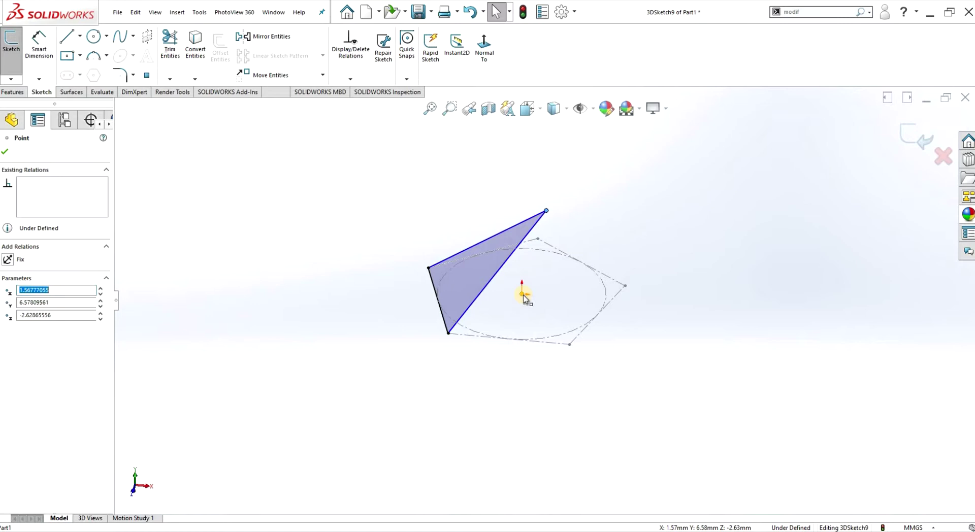
left_click(523, 296, "ctrl")
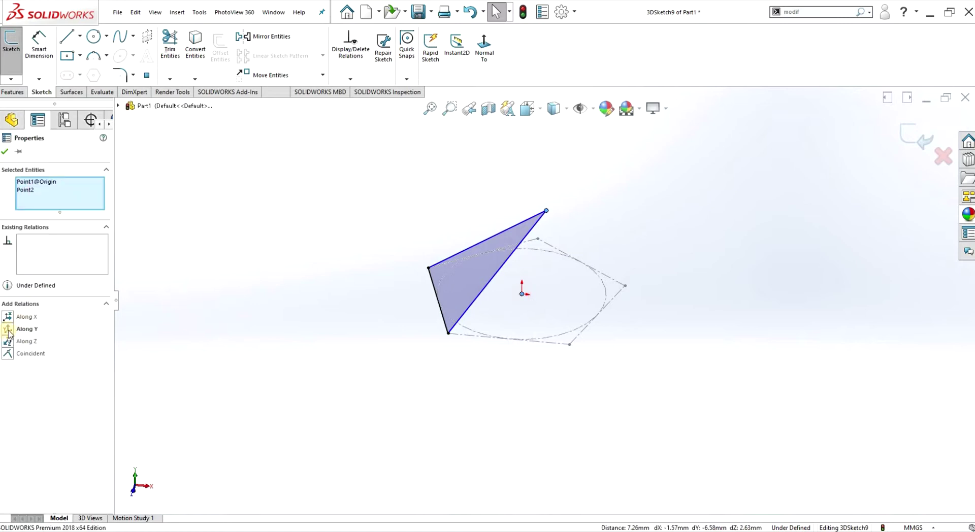
left_click(3, 152)
- Draw a construction line from the triangle's apex to the origin
key("l")
left_click(522, 294)
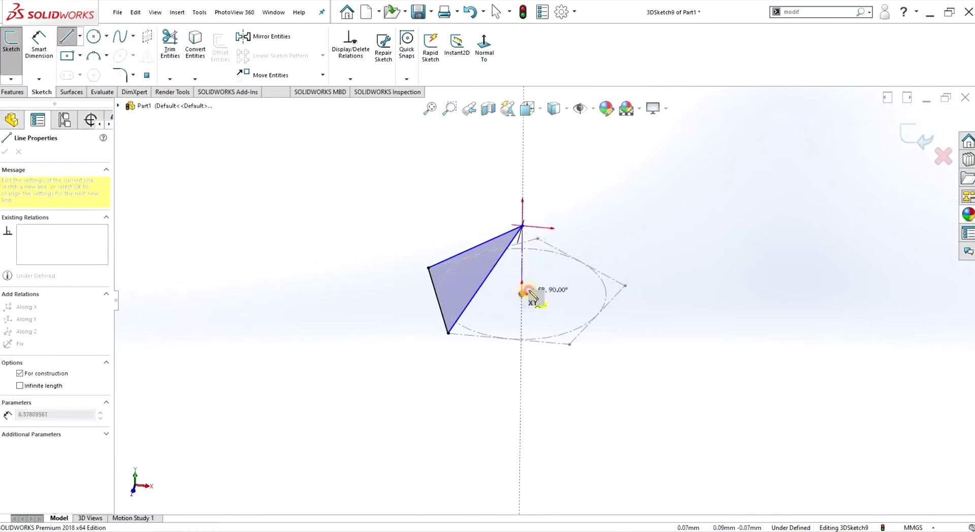
key("Escape")
key("Escape")
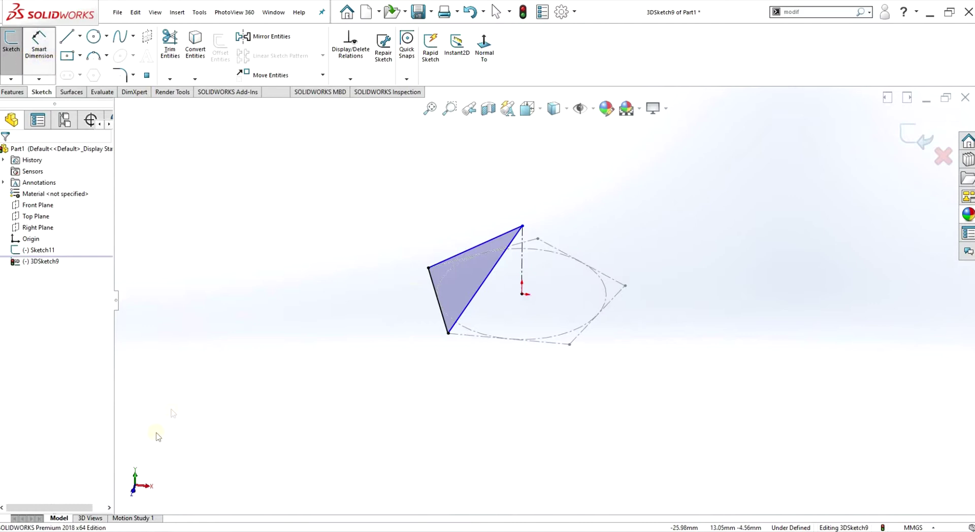
- Raise the triangle's apex along the Y axis to a height of about 7.56 mm
left_click(133, 491)
mouse_move(524, 219)
left_mouse_down()
mouse_move(525, 161)
mouse_move(524, 206)
left_mouse_up()
left_click(148, 486)
- Dimension the triangle's sloping edge from the pentagon vertex to the apex as 10 mm
middle_click_drag(376, 293, 477, 371)
key("d")
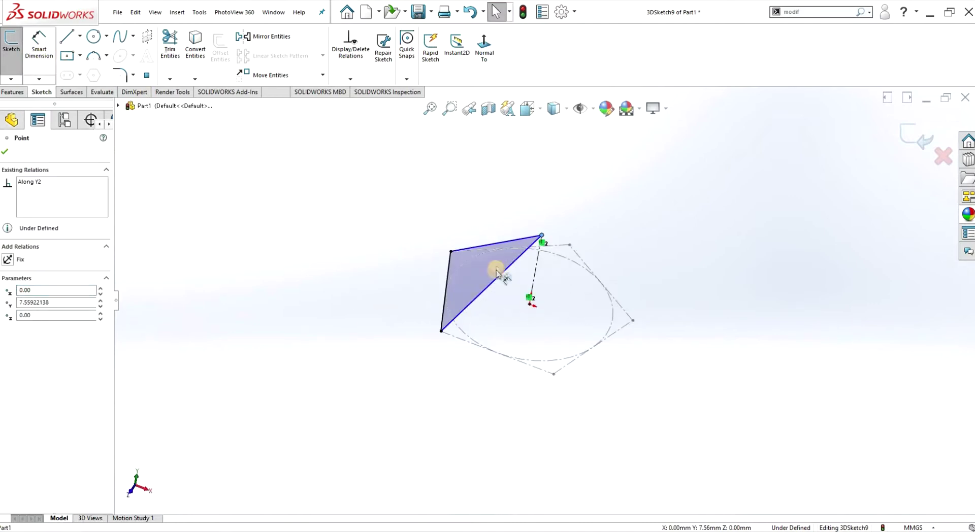
left_click(511, 266)
left_click(511, 268)
left_click(514, 294)
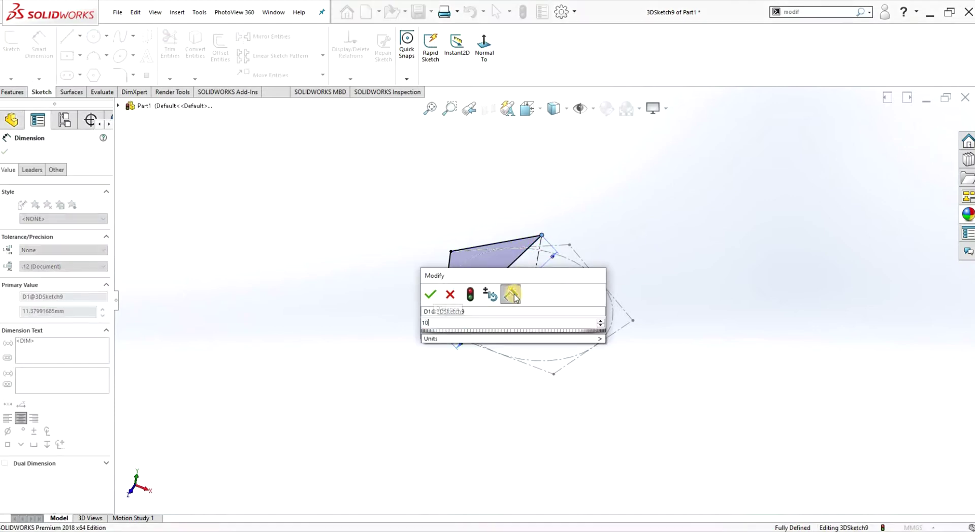
type("10")
key("Return")
left_click(5, 151)
- Exit the 3D sketch containing the triangle
left_click(11, 41)
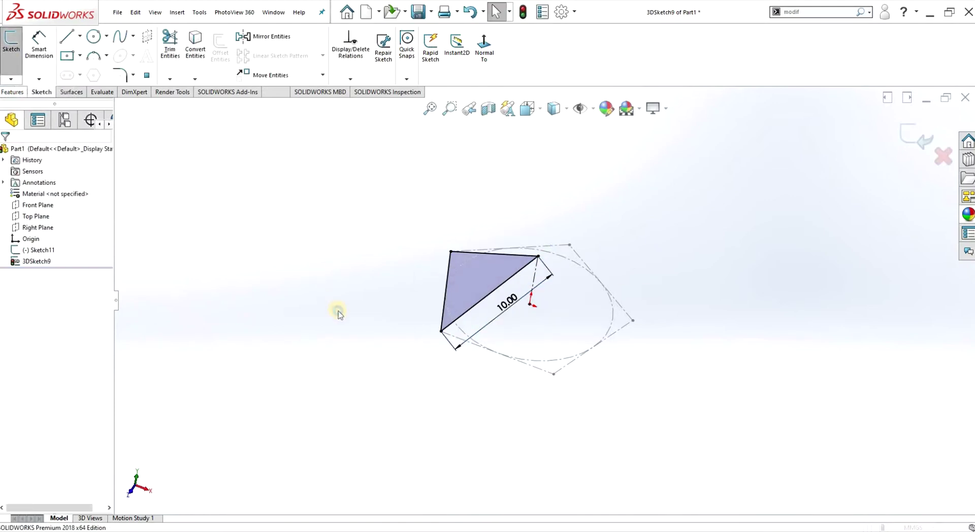
middle_click_drag(383, 295, 413, 297)
right_click(28, 263)
left_click(40, 232)
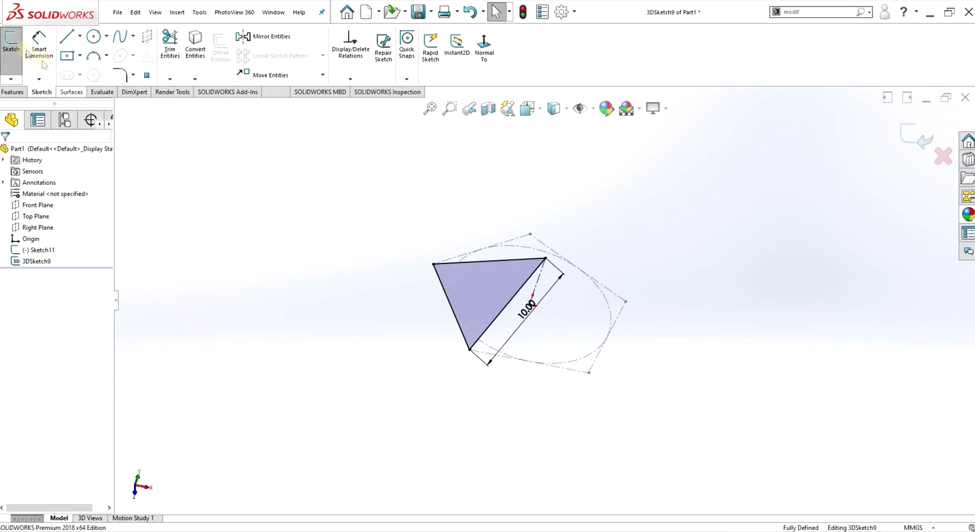
left_click(12, 43)
- Sketch a second five-sided polygon on the Top Plane, centred on the origin and rotated relative to the first pentagon
middle_click_drag(472, 205, 455, 193)
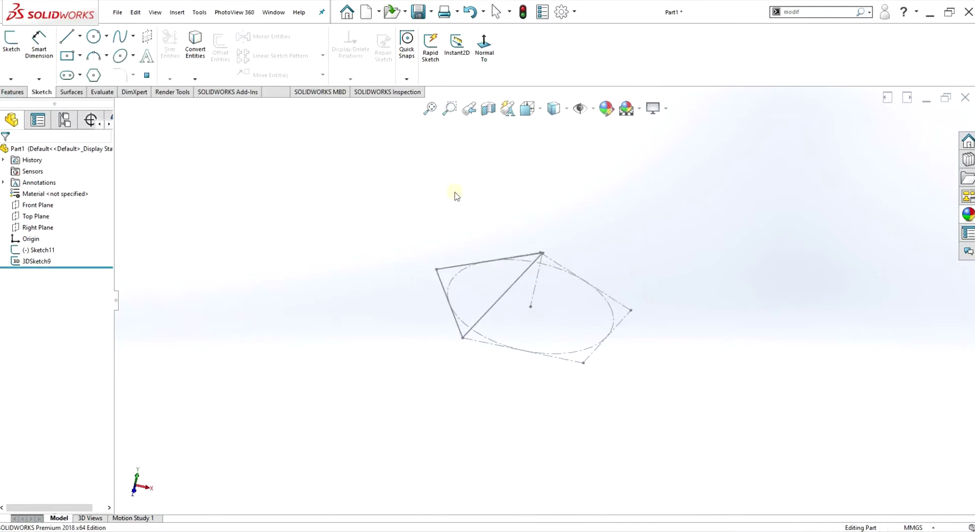
left_click(29, 217)
left_click(94, 76)
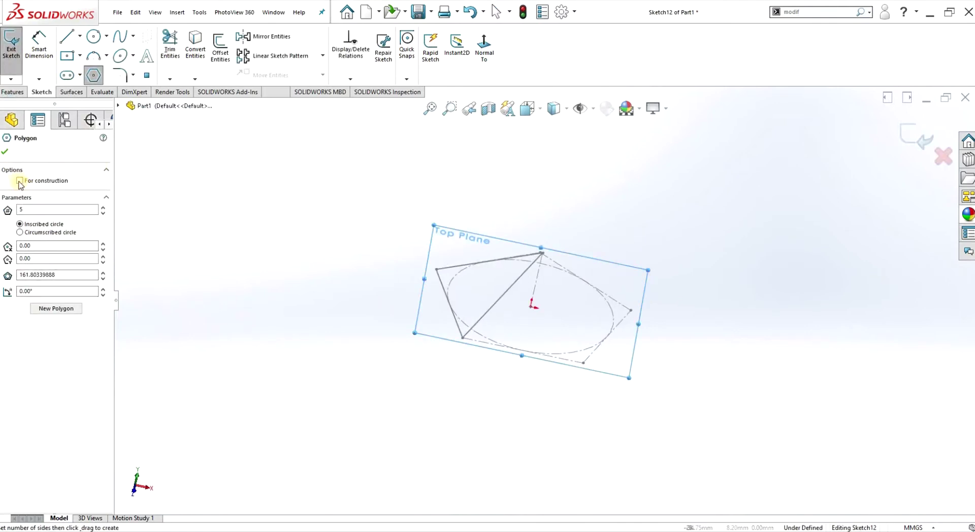
left_click(486, 56)
left_click(546, 319)
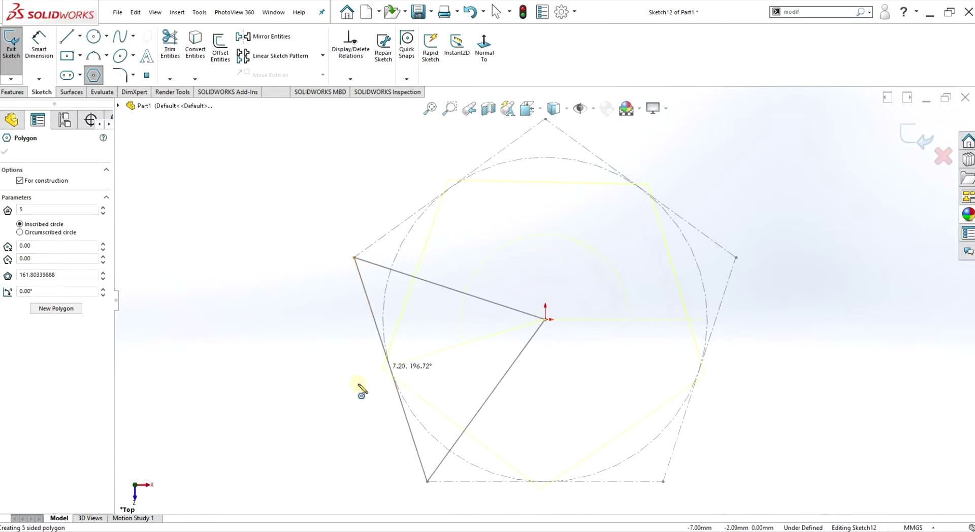
left_click(349, 379)
key("Escape")
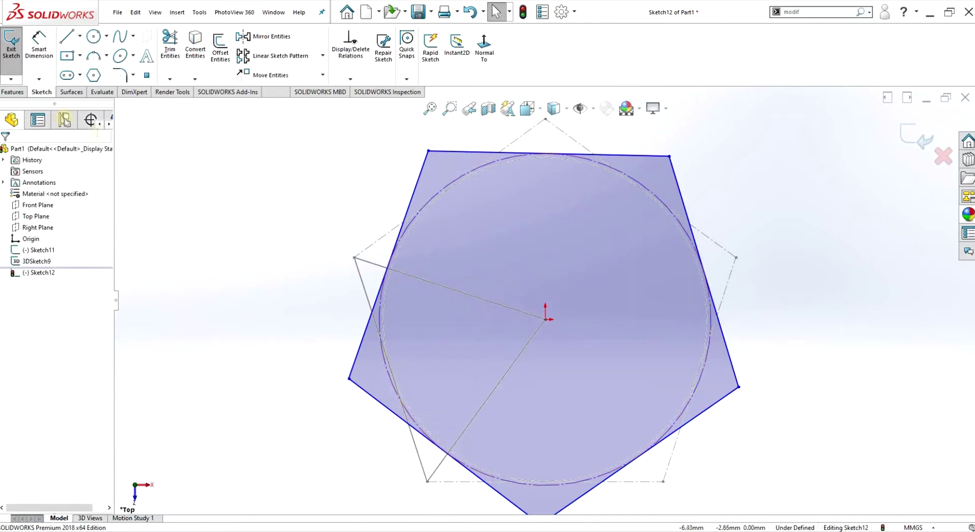
- Draw a construction line from the second pentagon's vertex to the midpoint of the triangle's base edge
key("l")
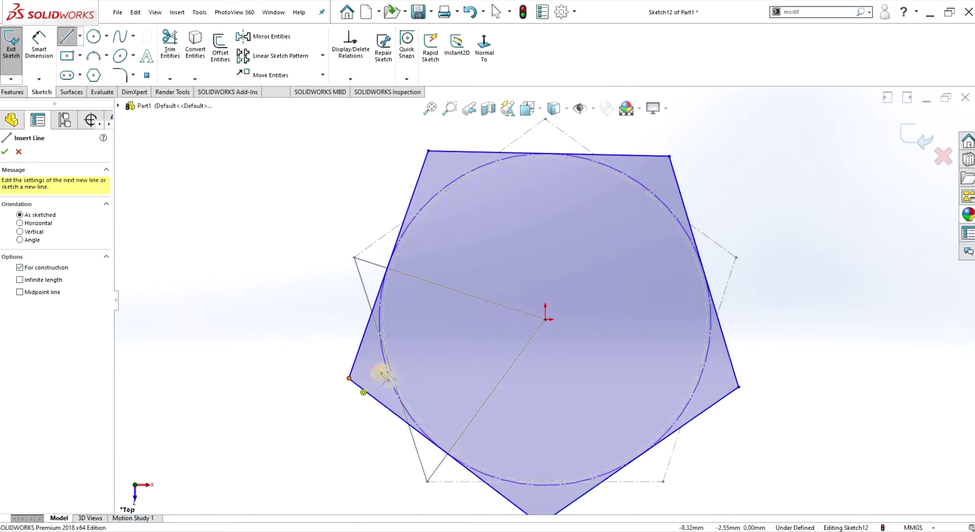
left_click(349, 379)
scroll(354, 386, "down", 3)
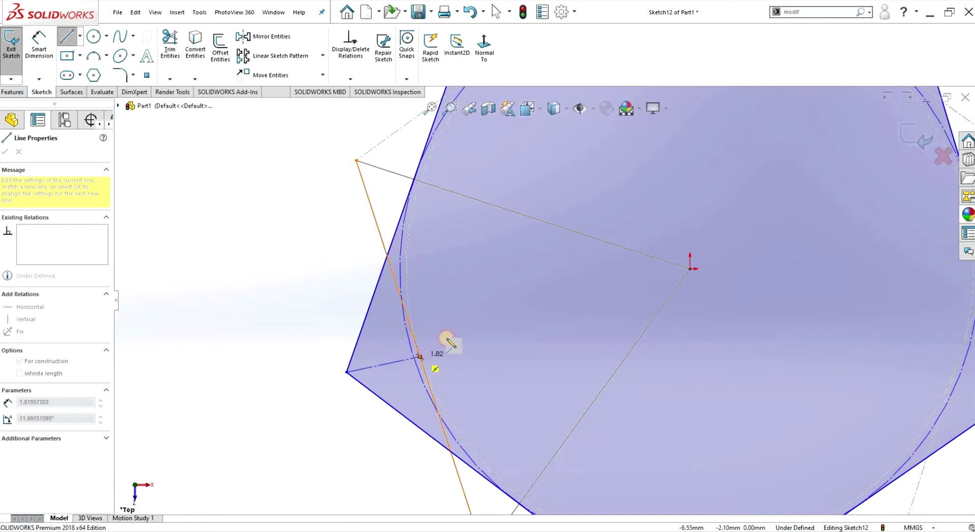
right_click(452, 335)
left_click(478, 342)
- Make the short construction line perpendicular to the triangle's base edge
left_click(410, 356)
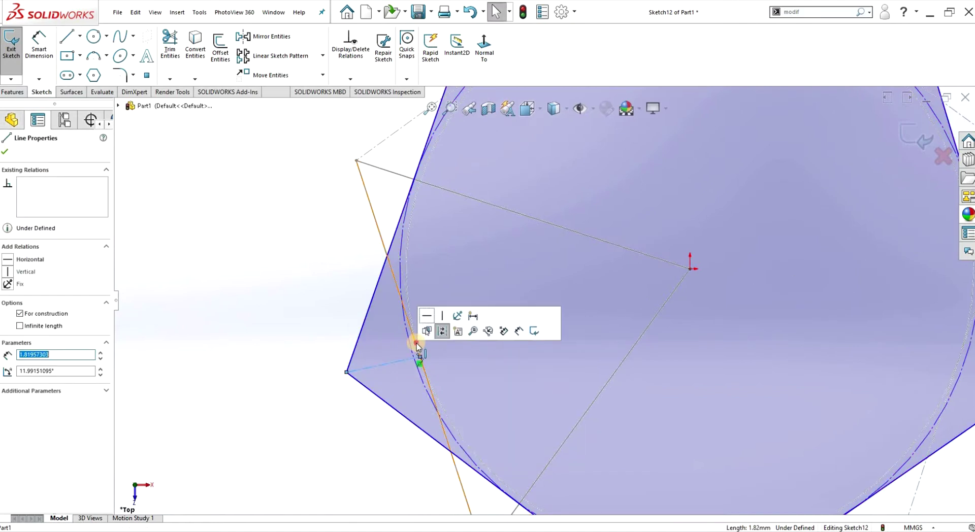
left_click(18, 313)
left_click(9, 330)
left_click(5, 153)
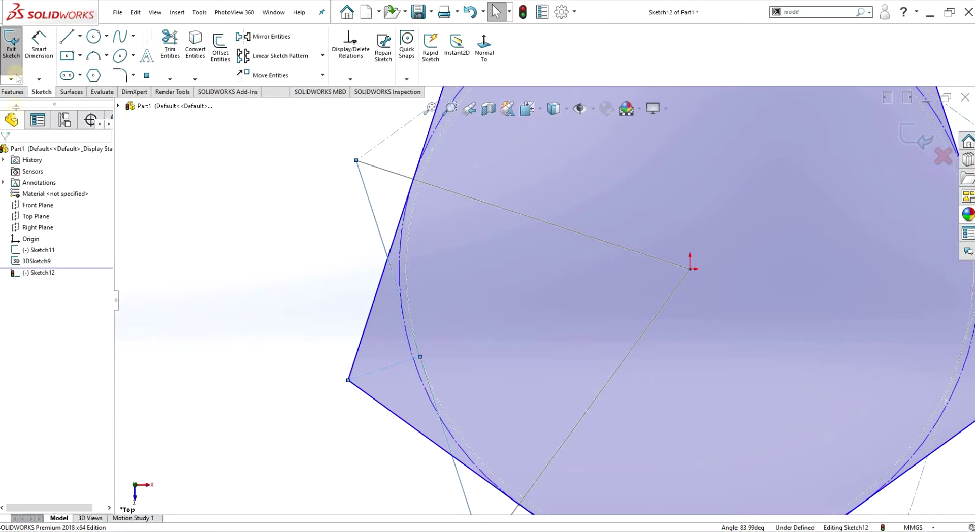
- Convert all entities of the second pentagon sketch to construction geometry and exit the sketch
scroll(489, 422, "up", 5)
middle_click_drag(487, 297, 484, 333)
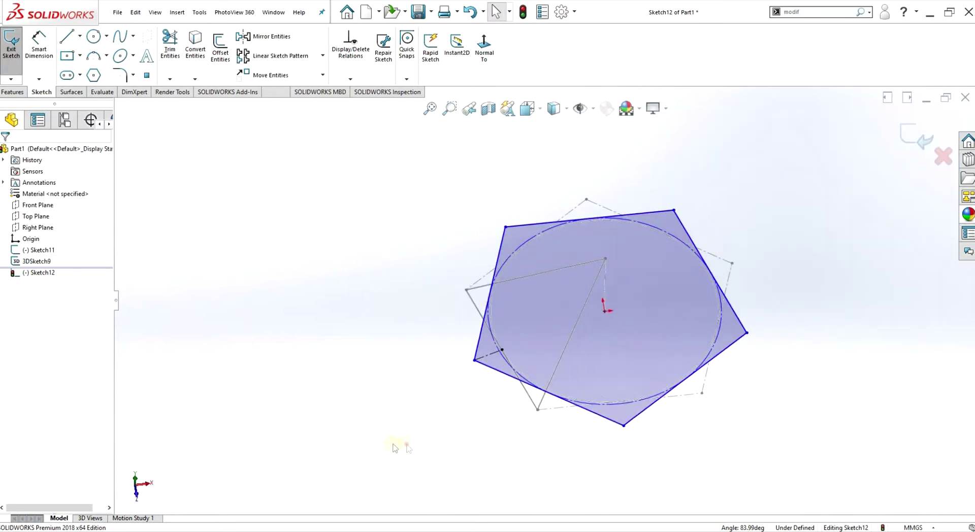
left_click_drag(395, 445, 806, 167)
key("ctrl+a")
left_click(20, 375)
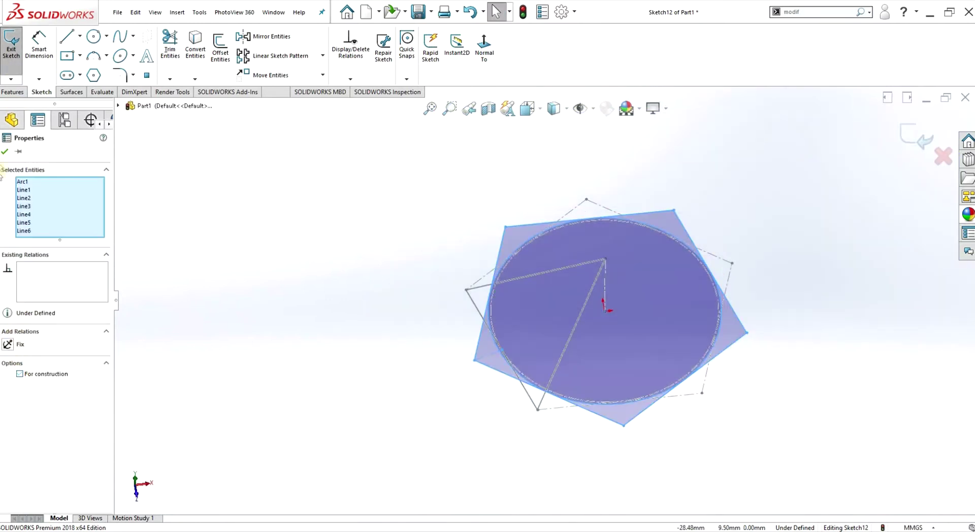
left_click(7, 151)
left_click_drag(840, 143, 358, 415)
left_click(20, 374)
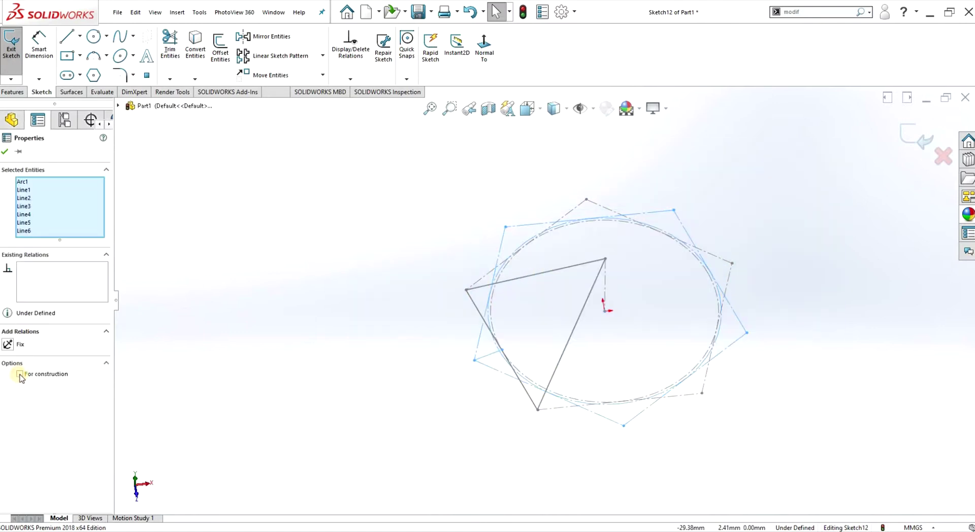
left_click(5, 151)
scroll(674, 385, "up", 3)
left_click(452, 422)
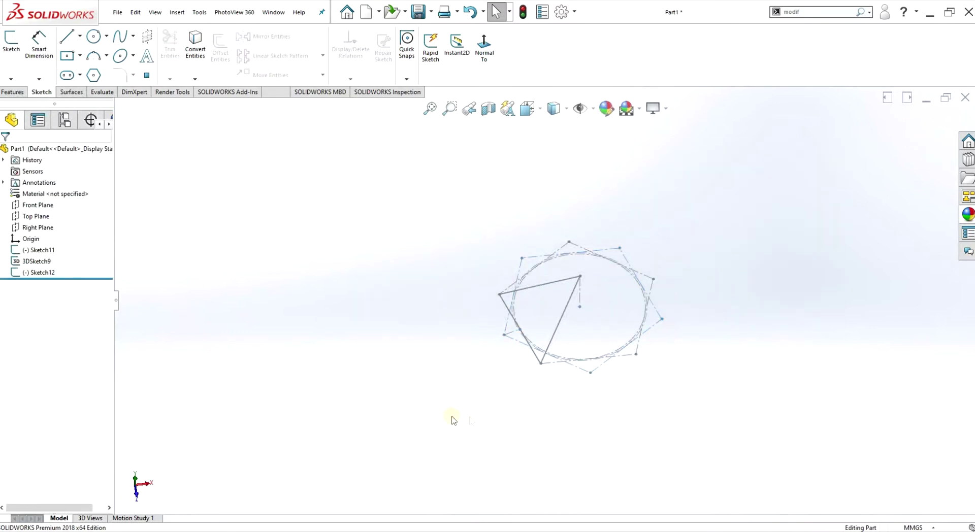
- In a new 3D sketch, draw two connected lines from the ends of the triangle's base edge to a free point below it
scroll(452, 422, "down", 4)
mouse_move(418, 331)
middle_mouse_down()
mouse_move(294, 344)
mouse_move(254, 259)
middle_mouse_up()
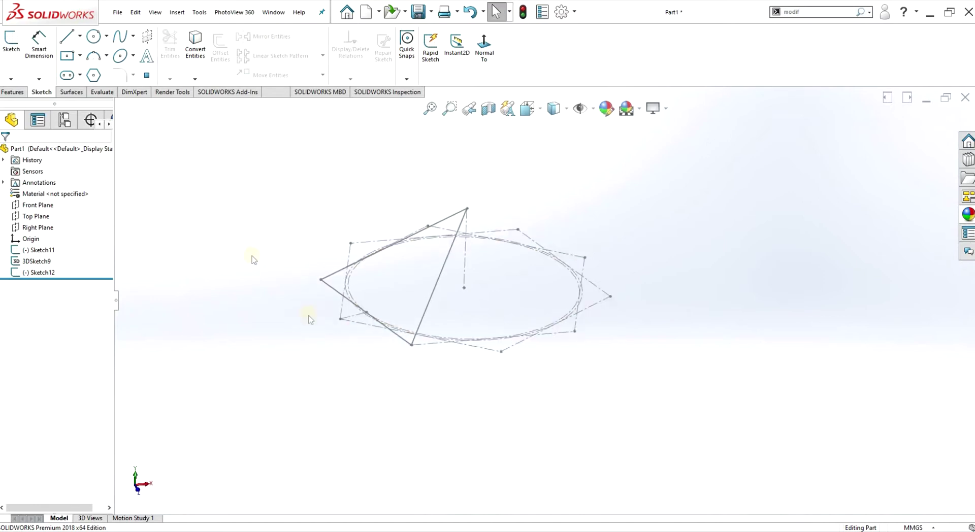
left_click(11, 79)
left_click(20, 100)
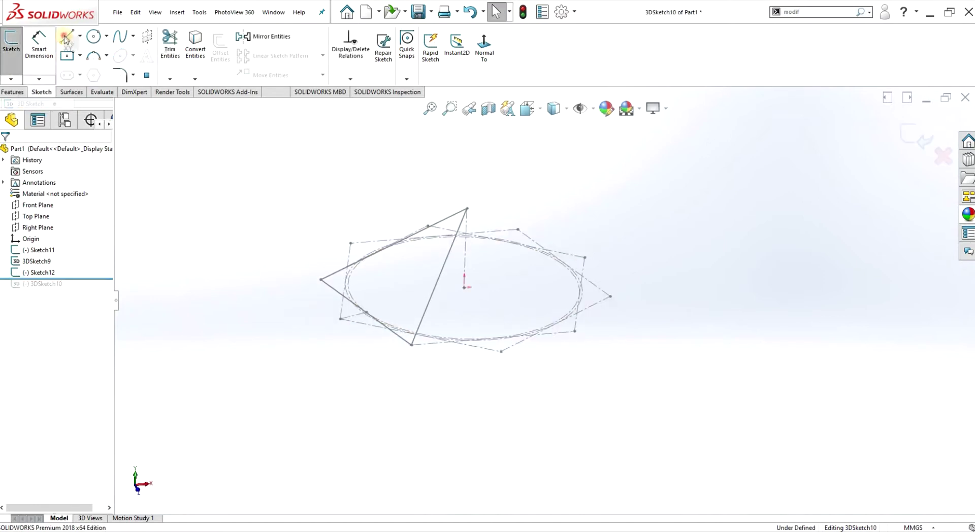
left_click(321, 281)
left_click(334, 405)
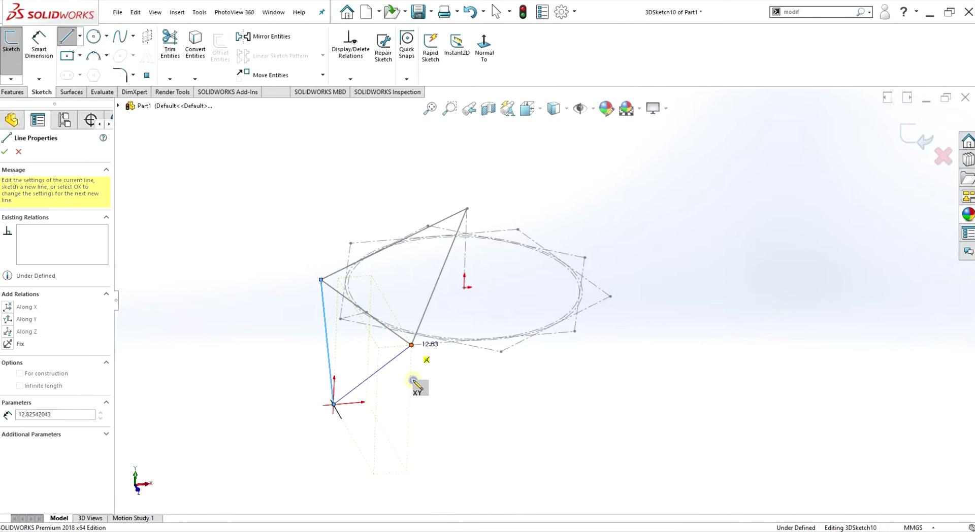
left_click(411, 345)
right_click(413, 380)
left_click(433, 389)
- Align the free lower vertex of the two connected lines with the second pentagon's nearby vertex using an Along Y relation
scroll(357, 406, "down", 2)
left_click(354, 404)
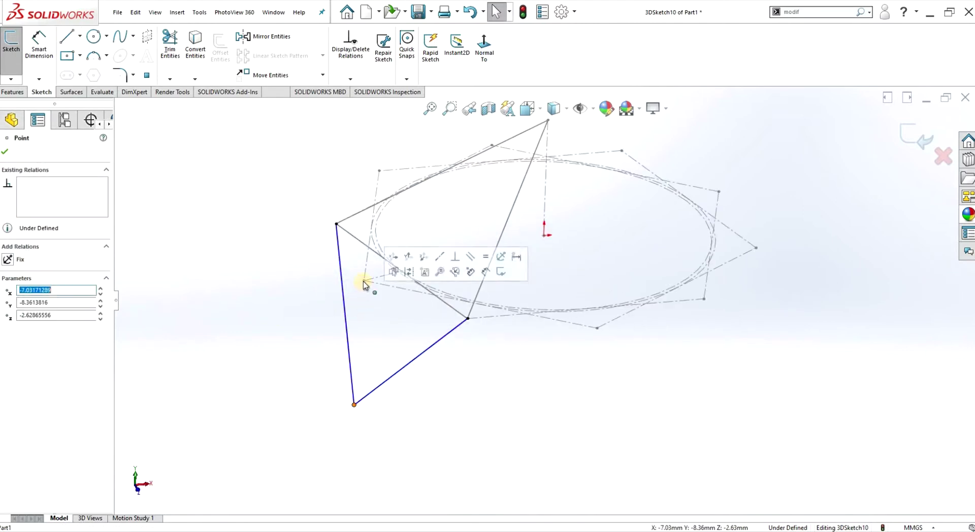
left_click(364, 282, "ctrl")
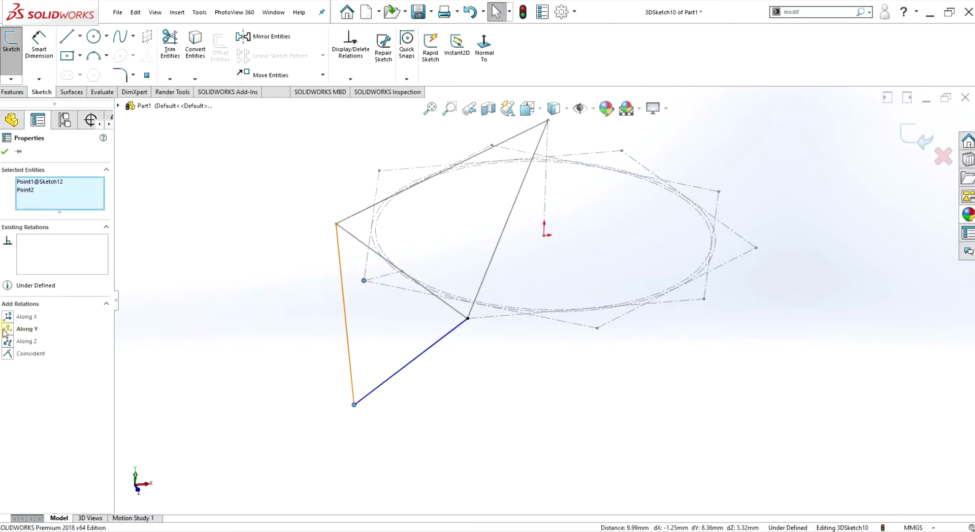
left_click(3, 152)
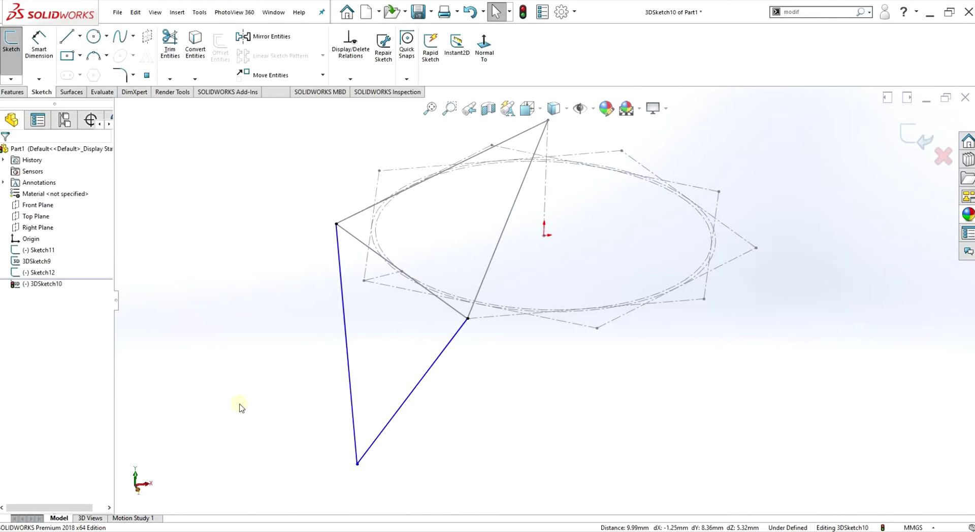
key("ctrl+1")
mouse_move(341, 386)
left_mouse_down()
mouse_move(336, 228)
mouse_move(344, 363)
mouse_move(346, 333)
left_mouse_up()
left_click(4, 151)
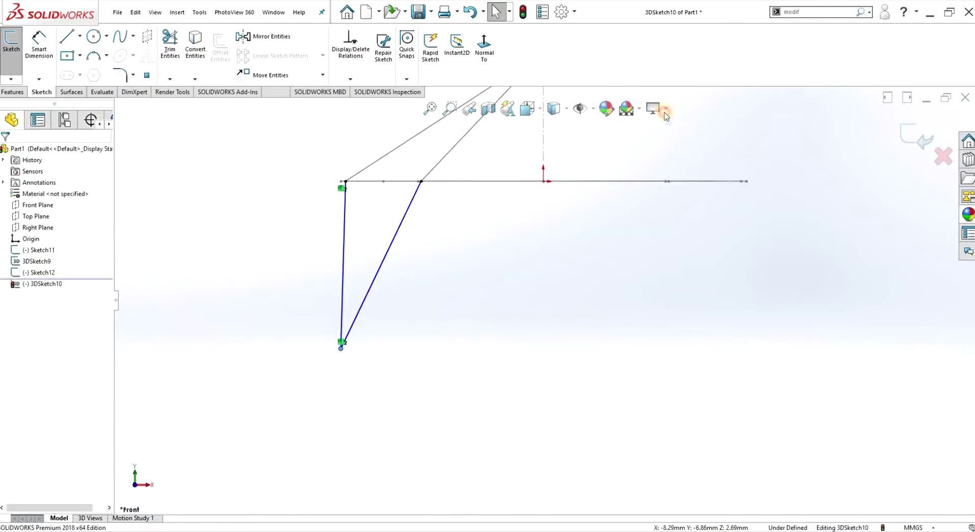
- Dimension the lower triangle's side line to 10 mm and exit the 3D sketch
left_click(664, 108)
mouse_move(599, 178)
middle_mouse_down()
mouse_move(489, 278)
mouse_move(508, 324)
middle_mouse_up()
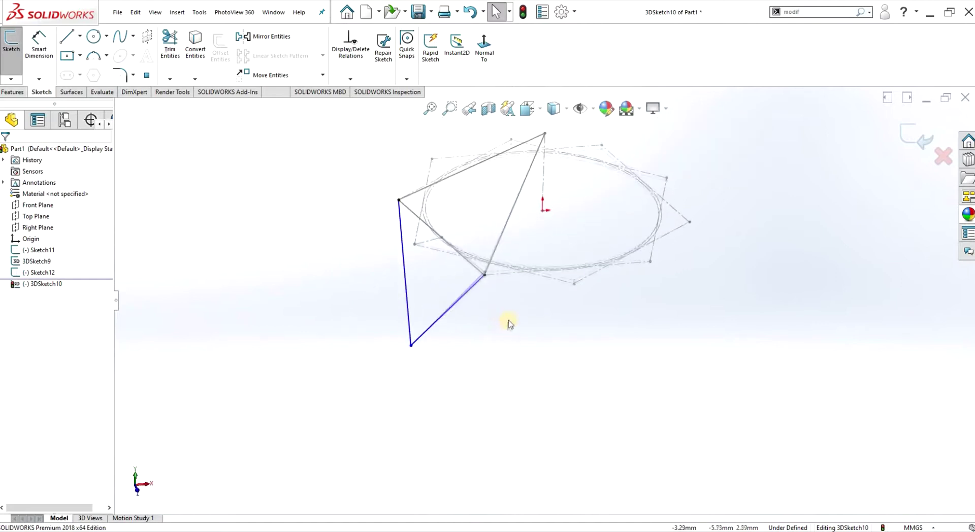
left_click(449, 299)
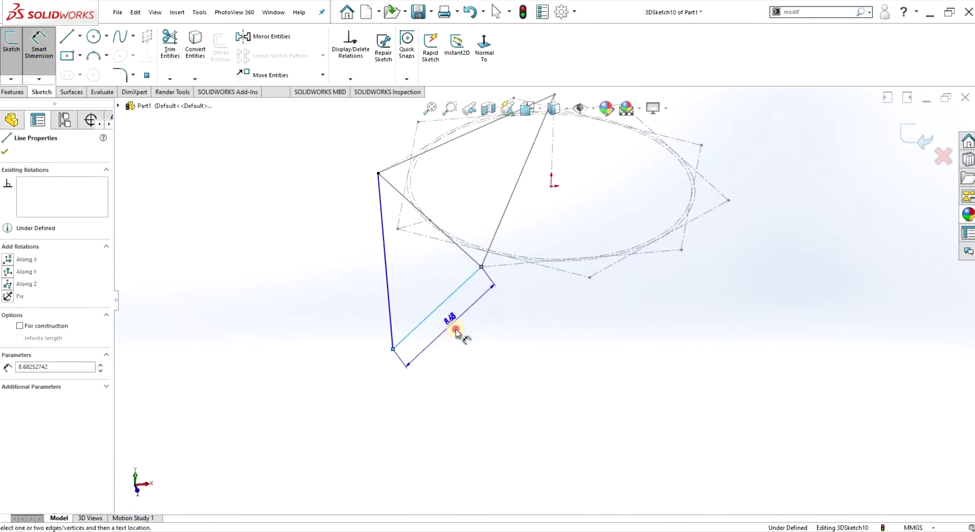
left_click(454, 332)
type("10")
key("Return")
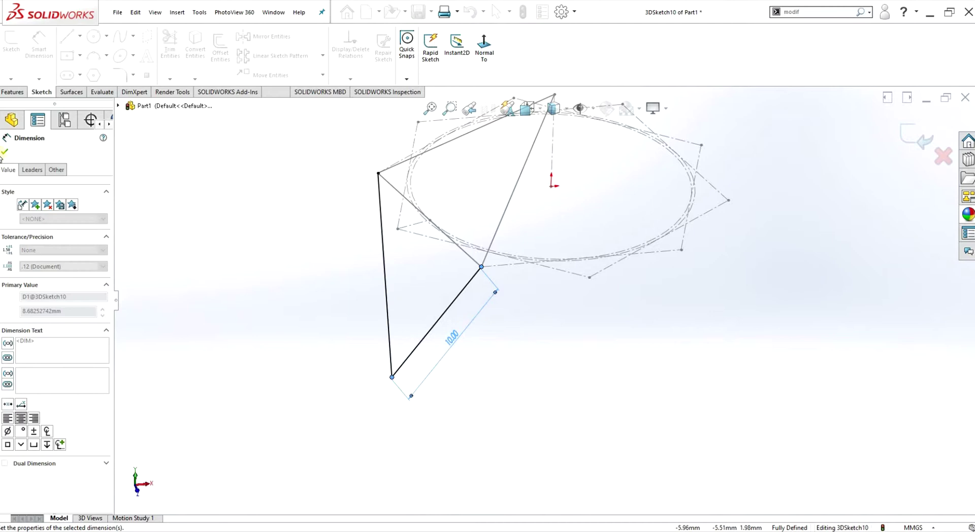
left_click(4, 151)
left_click(9, 80)
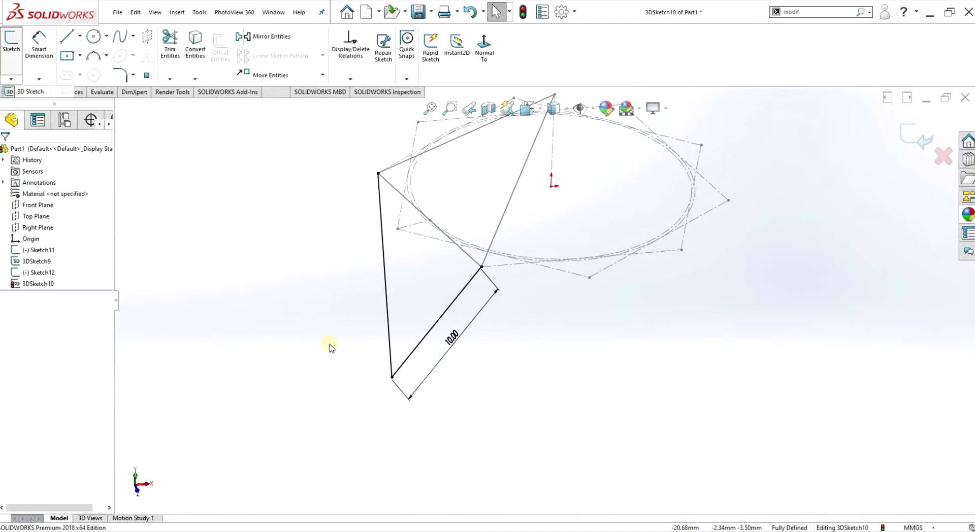
left_click(349, 366)
- Create a reference plane parallel to the Top Plane and coincident with the lower triangle's bottom vertex
scroll(325, 325, "up", 2)
mouse_move(305, 300)
middle_mouse_down()
mouse_move(300, 277)
mouse_move(316, 380)
middle_mouse_up()
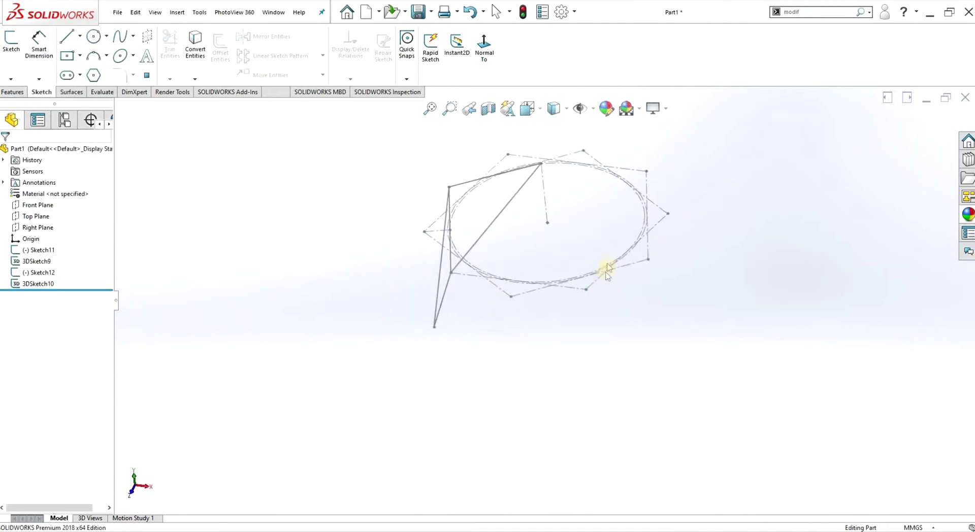
scroll(562, 356, "up", 1)
left_click(38, 216)
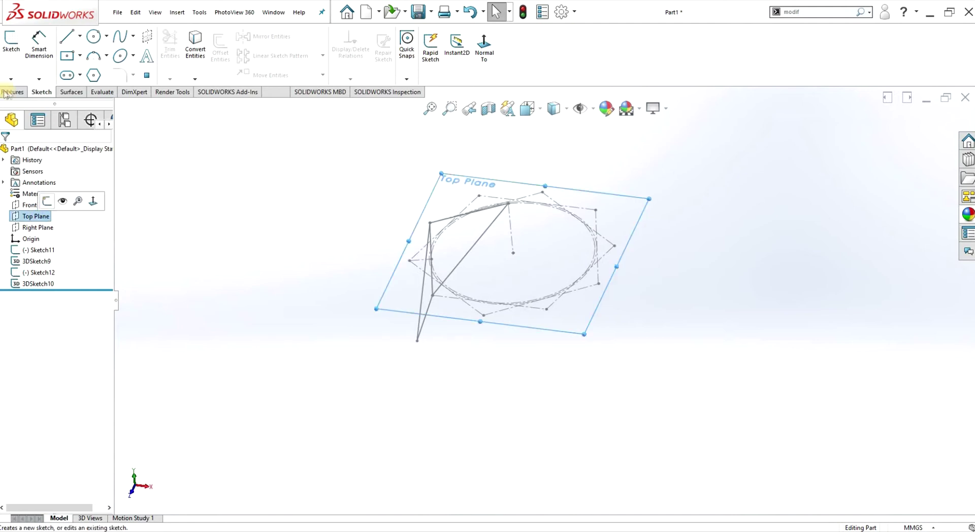
left_click(13, 92)
left_click(433, 79)
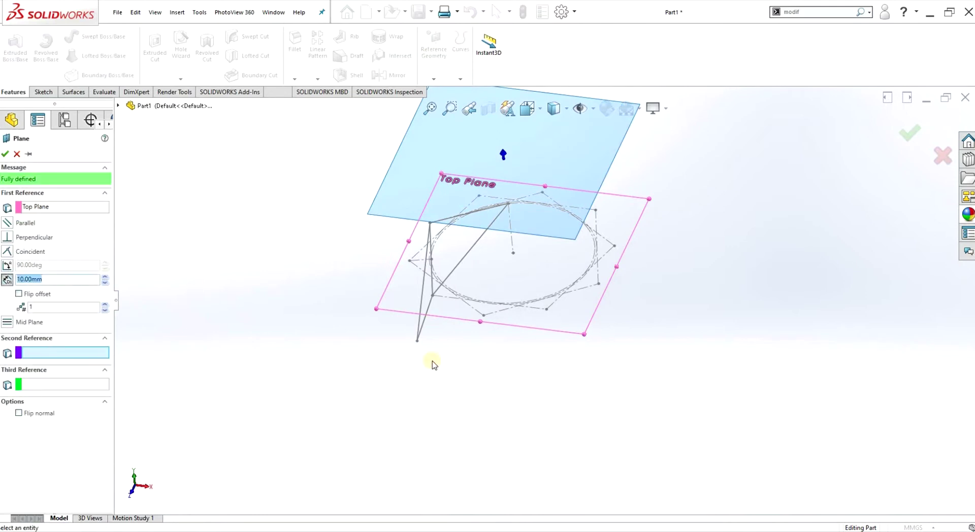
left_click(420, 343)
middle_click_drag(433, 403, 442, 344)
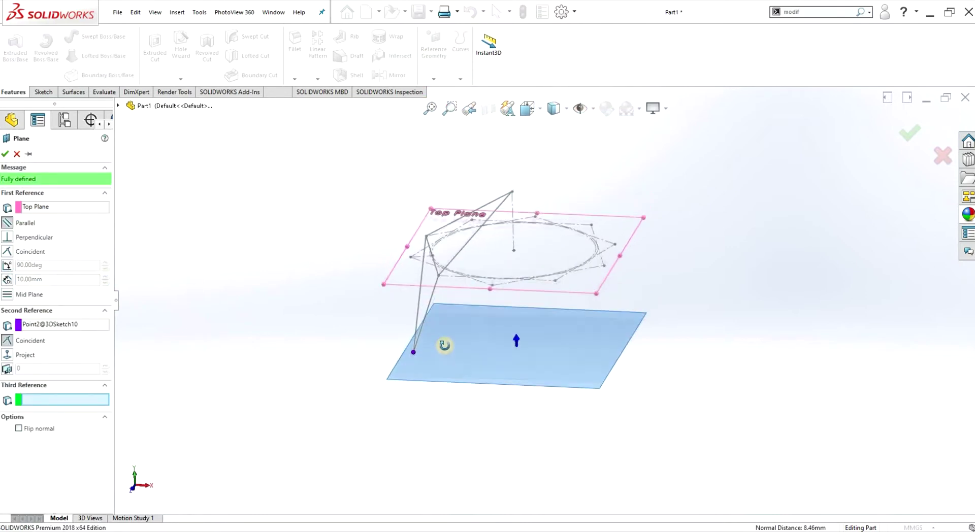
left_click(4, 154)
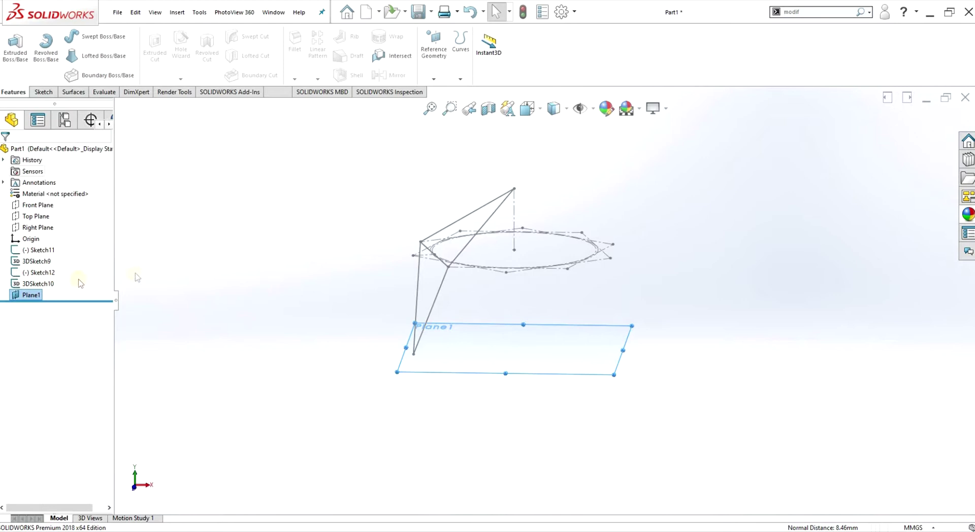
- Hide the second pentagon sketch and start a sketch on the new reference plane
right_click(47, 272)
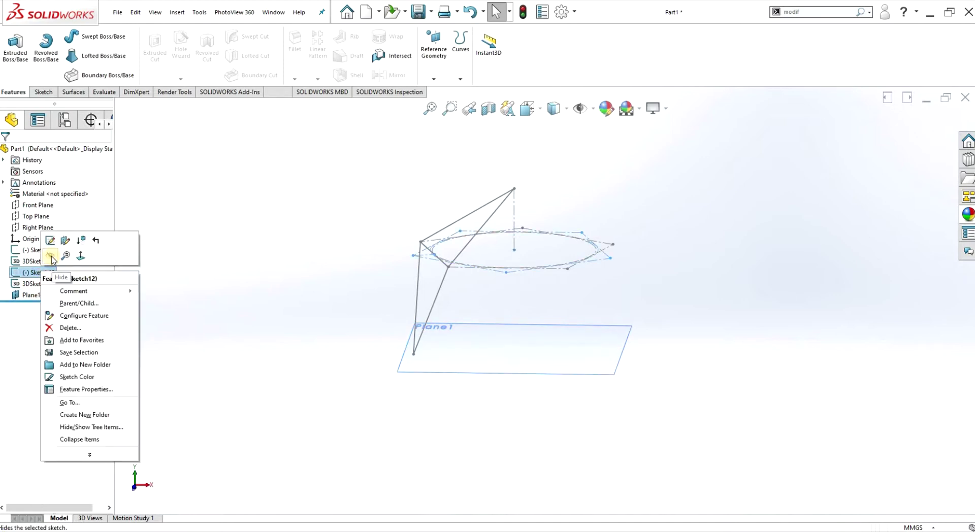
middle_click_drag(325, 285, 326, 306)
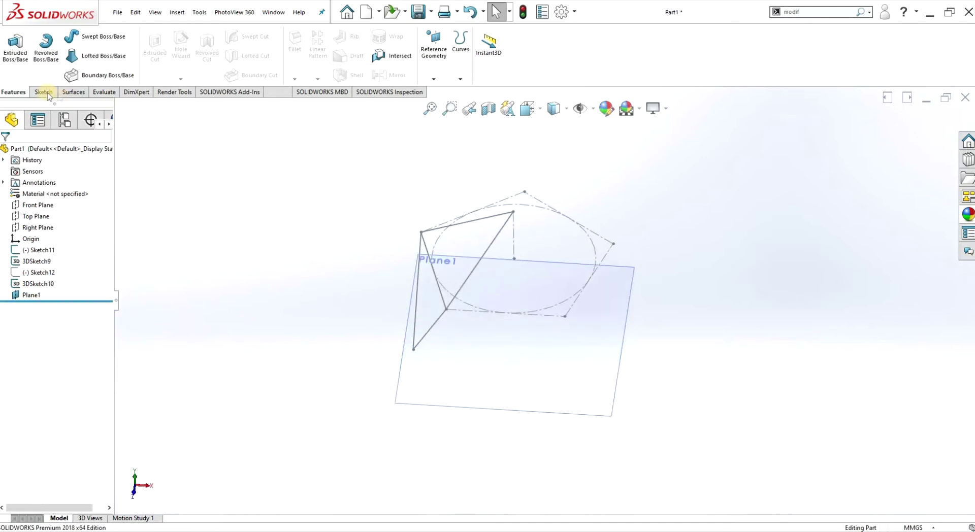
left_click(292, 270)
left_click(44, 92)
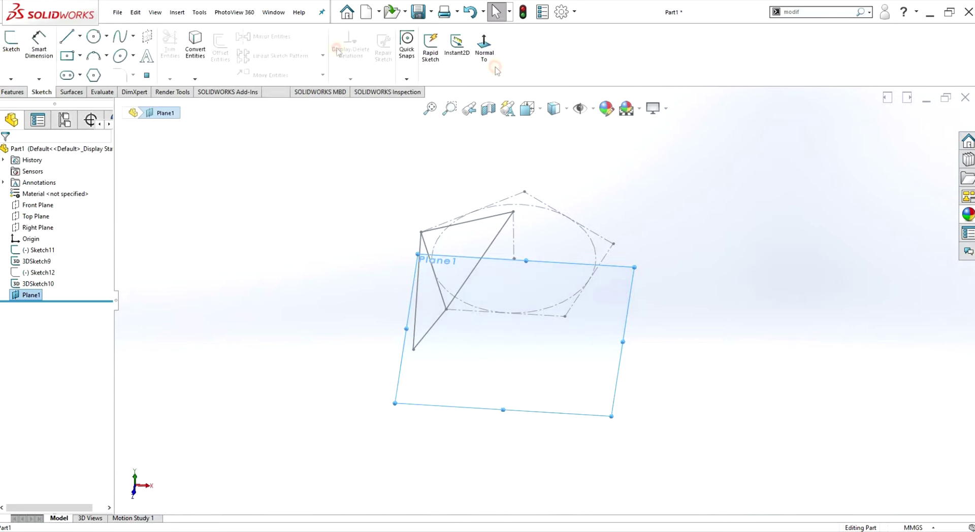
left_click(11, 45)
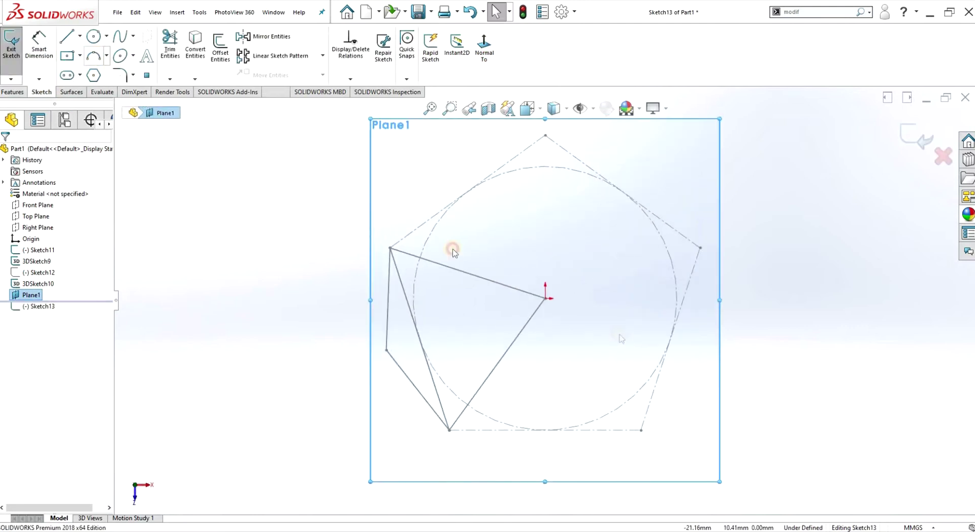
- Draw a five-sided inscribed-circle polygon centred on the origin with one vertex on the lower triangle's bottom vertex
left_click(94, 75)
left_click(546, 299)
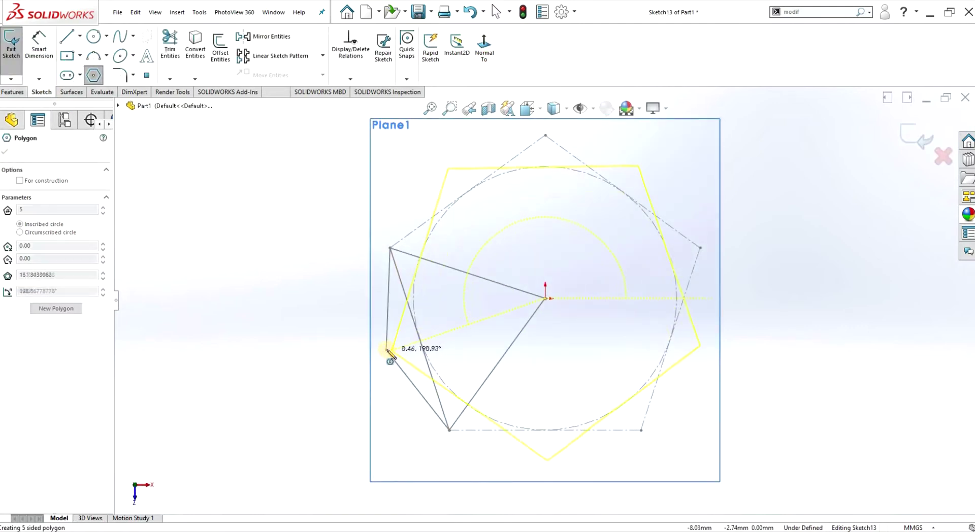
left_click(387, 351)
right_click(480, 355)
left_click(504, 362)
- Convert all entities of the lower pentagon sketch to construction geometry and exit the sketch
scroll(697, 218, "up", 3)
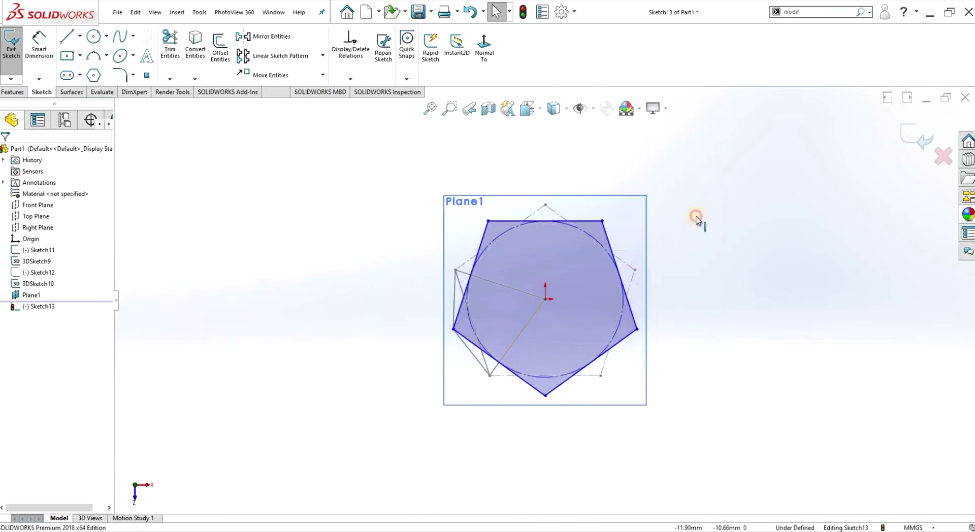
left_click_drag(366, 447, 771, 183)
left_click(20, 366)
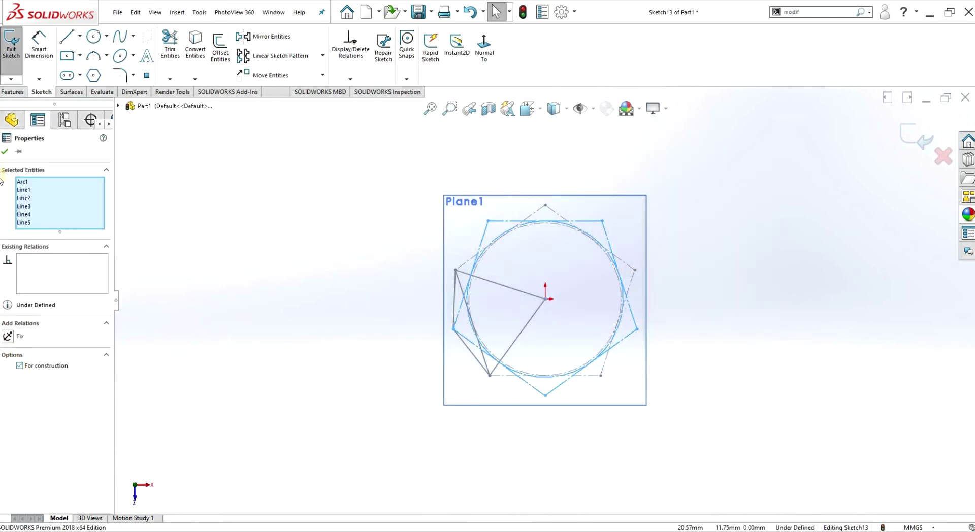
left_click(6, 152)
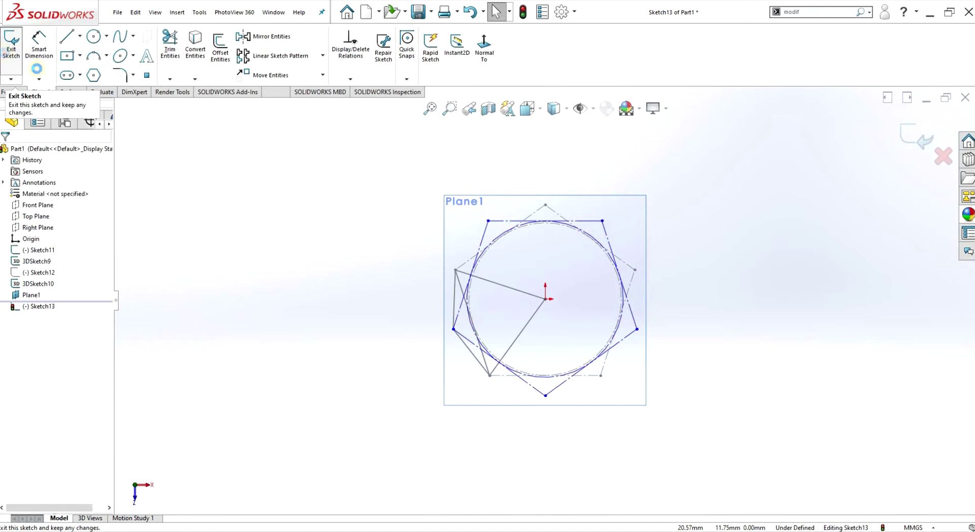
left_click(6, 56)
- In a new 3D sketch, draw a closed triangle from the lower pentagon's front edge to a free point below the plane
mouse_move(508, 399)
middle_mouse_down()
mouse_move(514, 307)
mouse_move(500, 241)
mouse_move(612, 366)
mouse_move(433, 410)
mouse_move(394, 366)
mouse_move(434, 358)
mouse_move(413, 392)
mouse_move(137, 169)
middle_mouse_up()
left_click(10, 79)
left_click(28, 104)
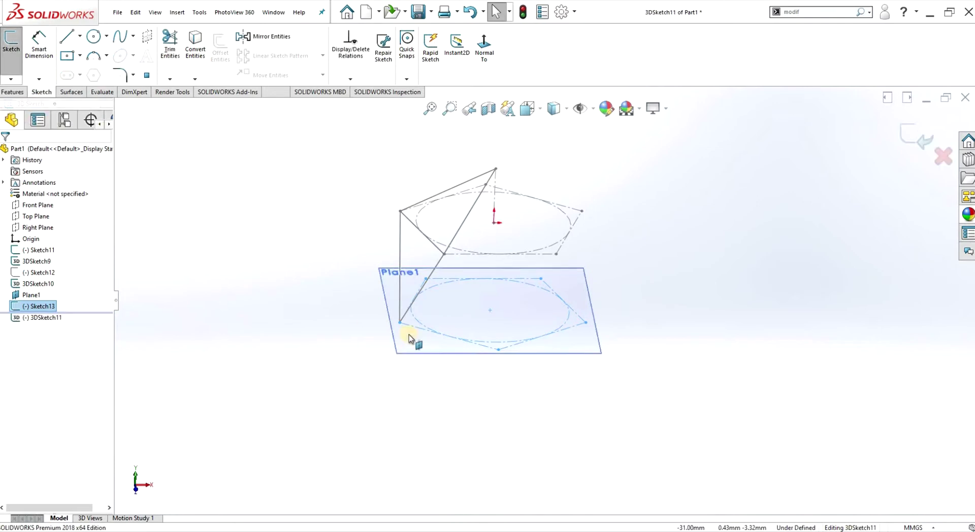
scroll(523, 307, "down", 2)
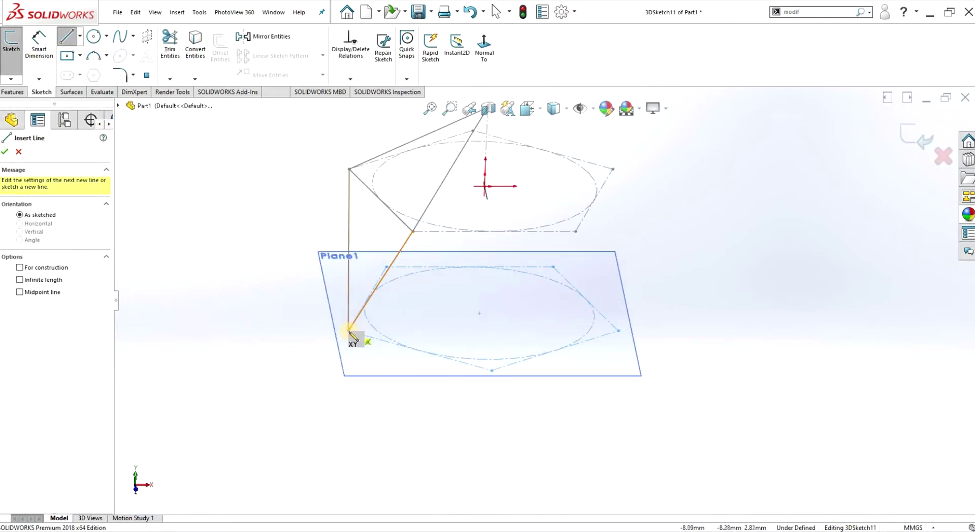
left_click(348, 331)
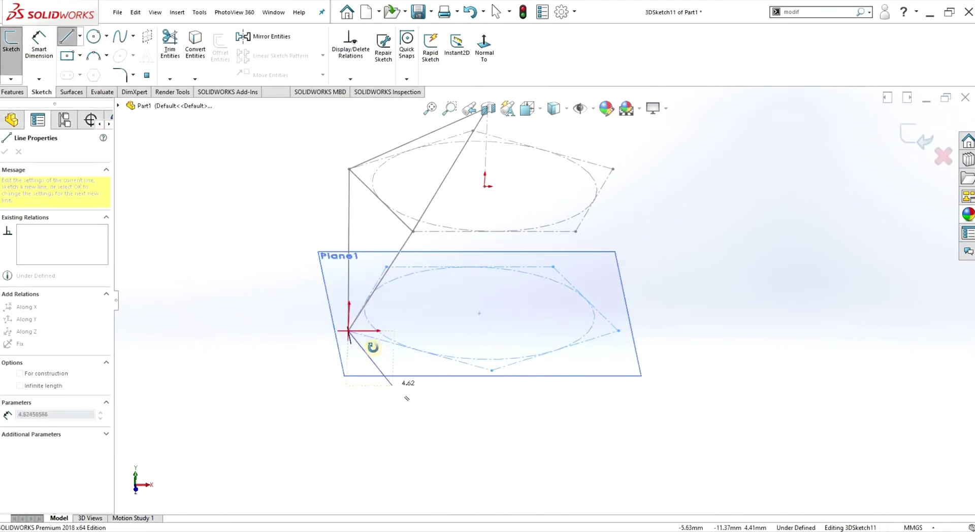
mouse_move(373, 348)
middle_mouse_down()
mouse_move(464, 394)
mouse_move(450, 354)
mouse_move(485, 424)
middle_mouse_up()
left_click(478, 374)
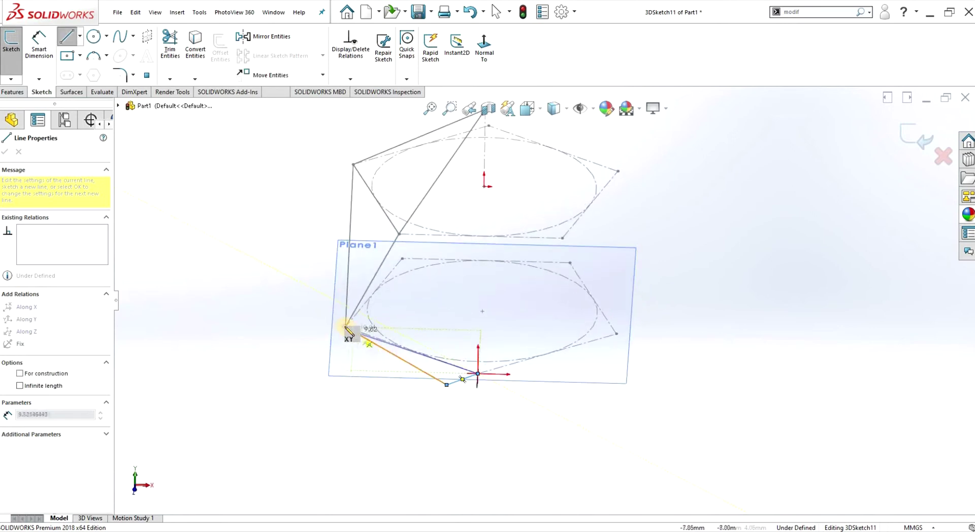
left_click(348, 331)
right_click(366, 373)
left_click(424, 376)
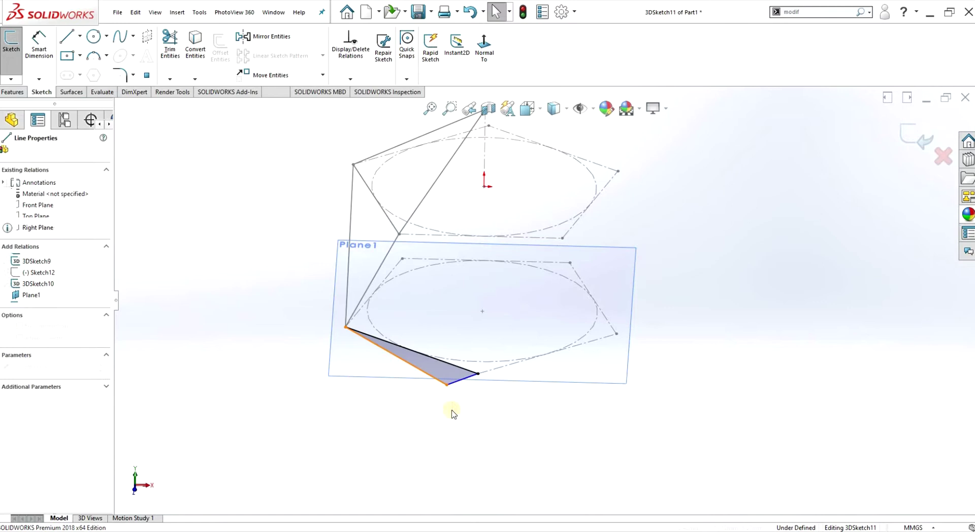
- Align the new triangle's free vertex with the origin using an Along Y relation, placing it below the lower pentagon
left_click(447, 384)
left_click(485, 185, "ctrl")
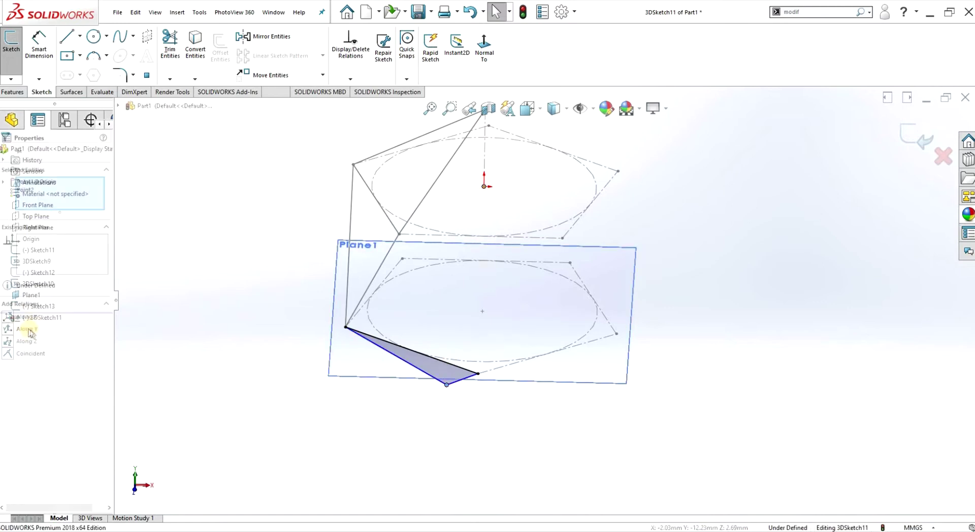
left_click(26, 329)
left_click(149, 489)
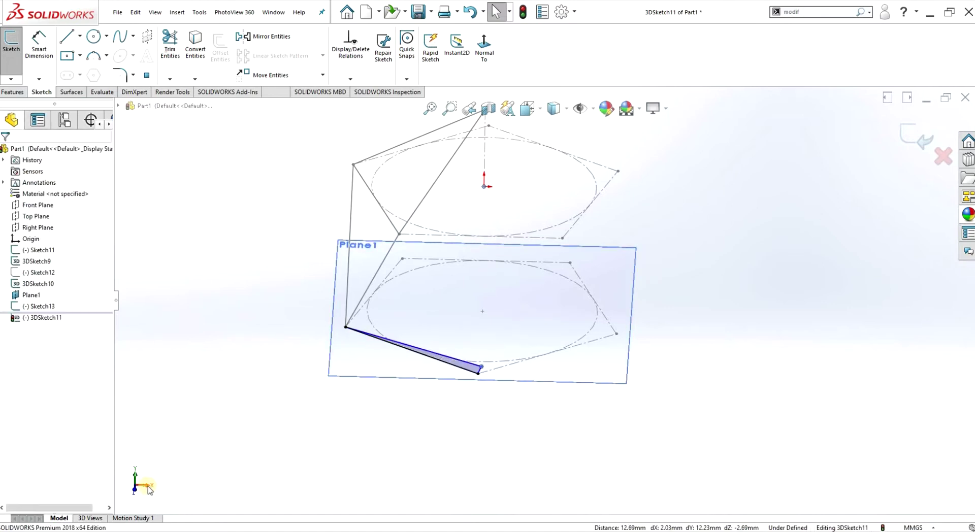
left_click(481, 418)
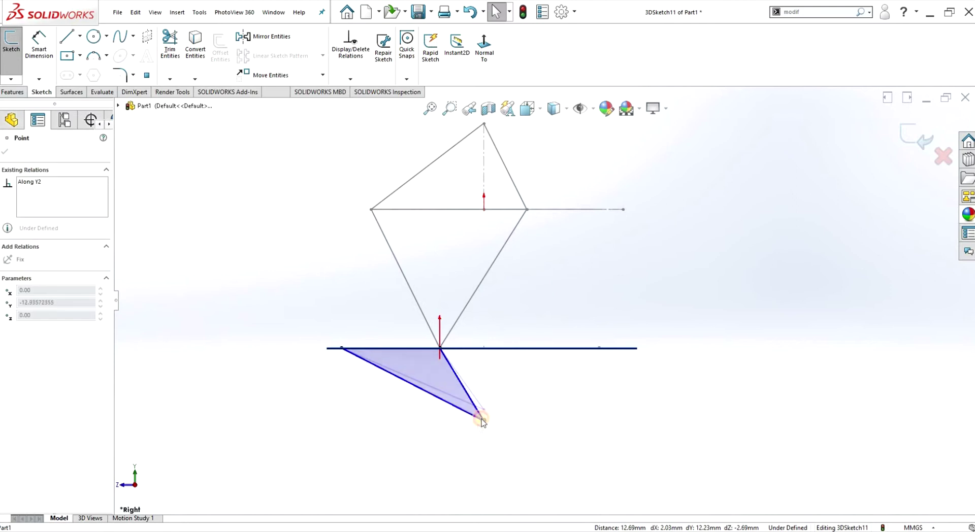
left_click_drag(482, 420, 482, 417)
- Dimension the side running from the pentagon vertex to the triangle's bottom vertex to 10 mm and exit the 3D sketch
right_click_drag(396, 375, 395, 355)
left_click(384, 390)
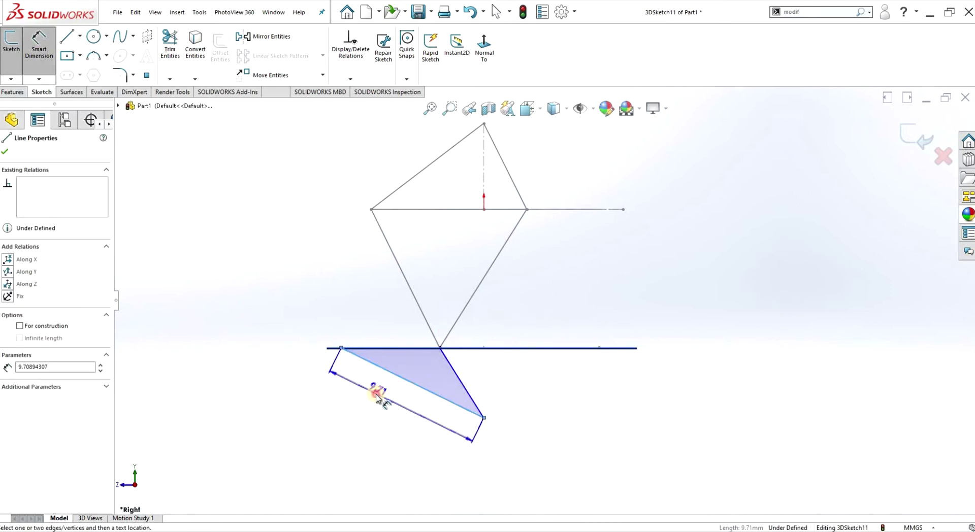
left_click(376, 396)
type("10")
key("Return")
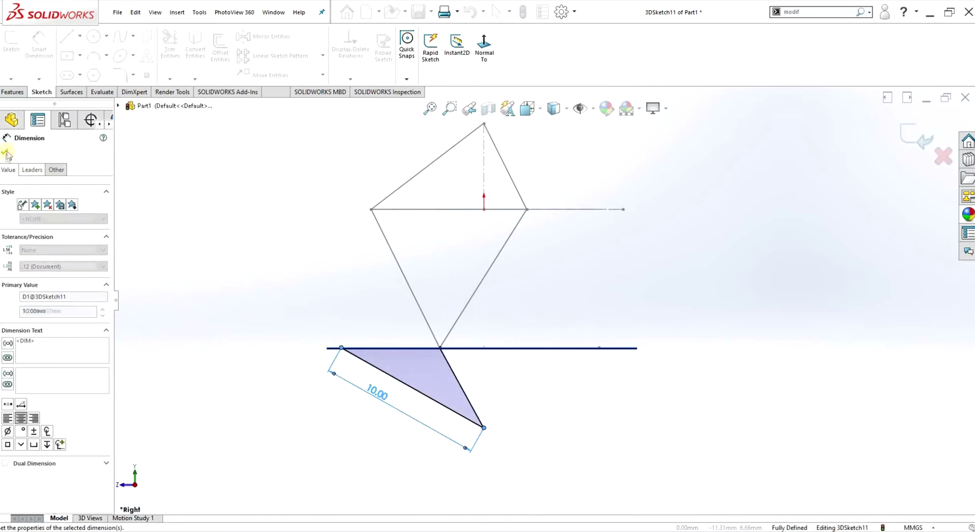
key("Escape")
middle_click_drag(359, 270, 404, 405)
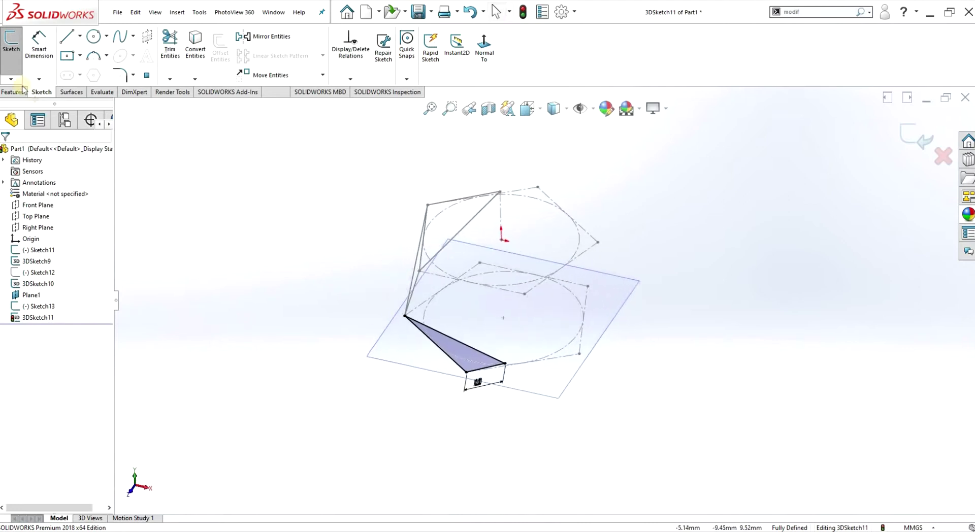
mouse_move(283, 192)
middle_mouse_down()
mouse_move(298, 261)
mouse_move(325, 289)
middle_mouse_up()
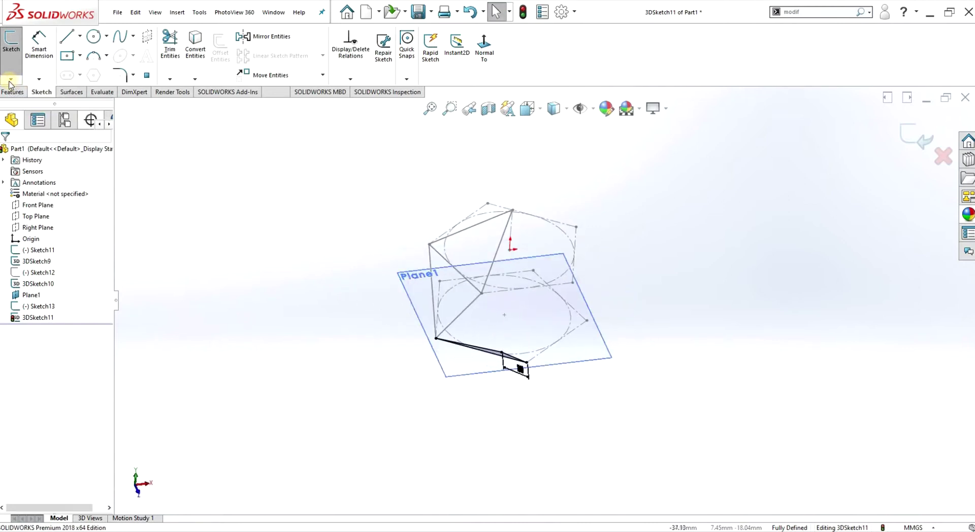
left_click(10, 82)
left_click(36, 96)
left_click(320, 331)
- In a new 3D sketch, draw a line joining the upper pentagon's front vertex to the lower pentagon's front-right vertex, then exit the sketch
scroll(280, 320, "down", 1)
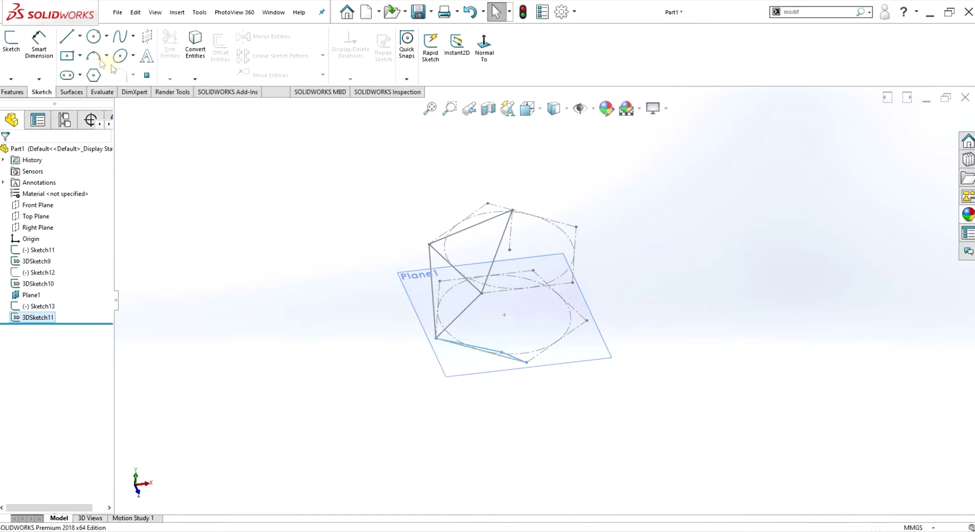
left_click(13, 80)
left_click(23, 105)
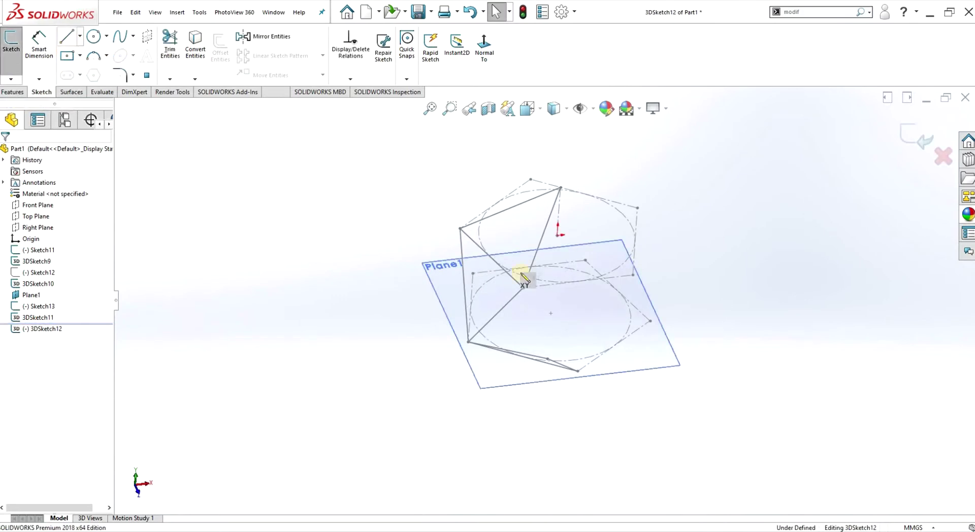
left_click(578, 371)
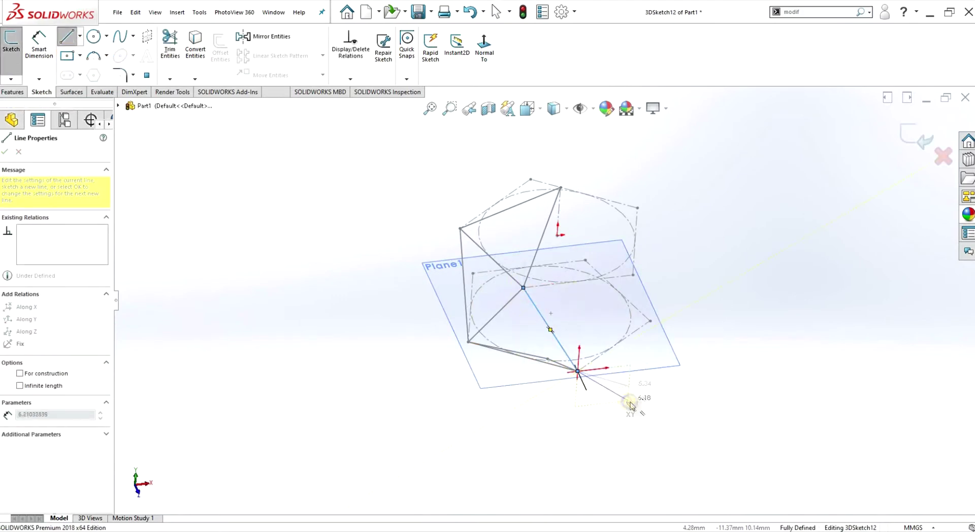
right_click(585, 373)
left_click(649, 409)
mouse_move(560, 325)
middle_mouse_down()
mouse_move(527, 302)
mouse_move(567, 360)
middle_mouse_up()
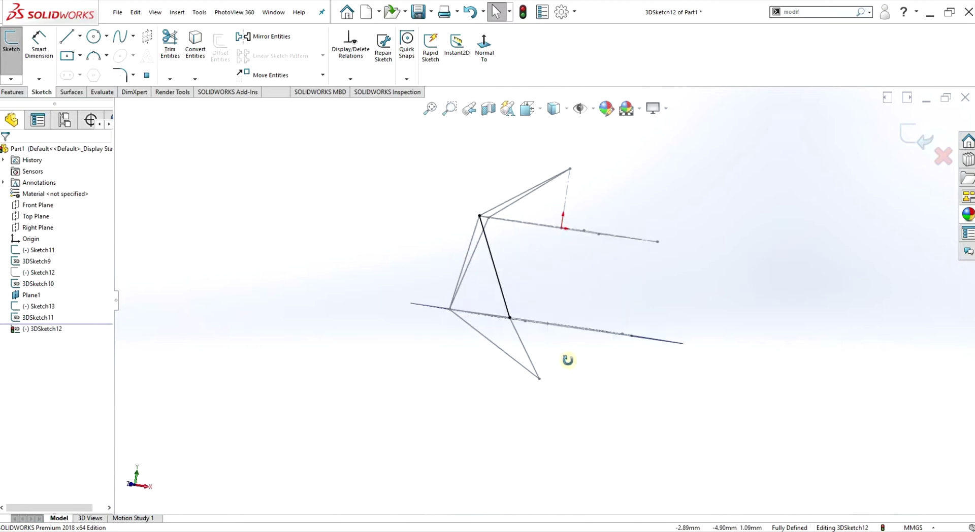
mouse_move(547, 306)
middle_mouse_down()
mouse_move(538, 286)
mouse_move(571, 310)
middle_mouse_up()
scroll(547, 296, "up", 2)
left_click(664, 109)
left_click(667, 126)
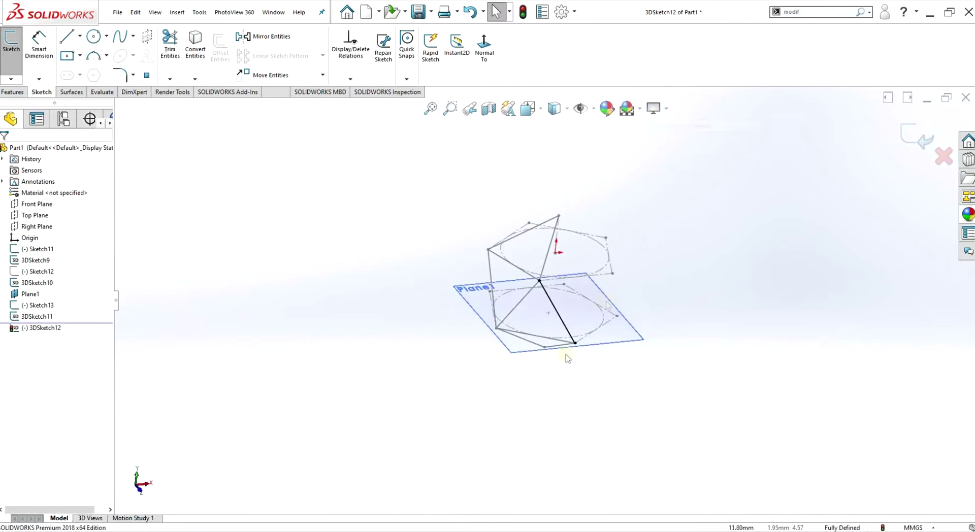
mouse_move(568, 359)
middle_mouse_down()
mouse_move(551, 342)
mouse_move(603, 343)
mouse_move(478, 326)
middle_mouse_up()
left_click(20, 94)
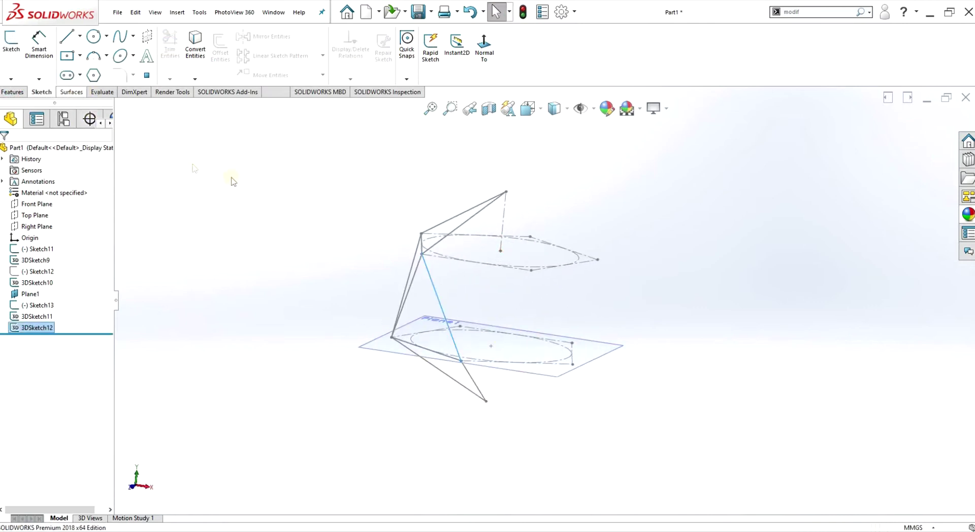
- Create a Filled Surface on the topmost 3D-sketched triangle, above the upper pentagon
left_click(71, 93)
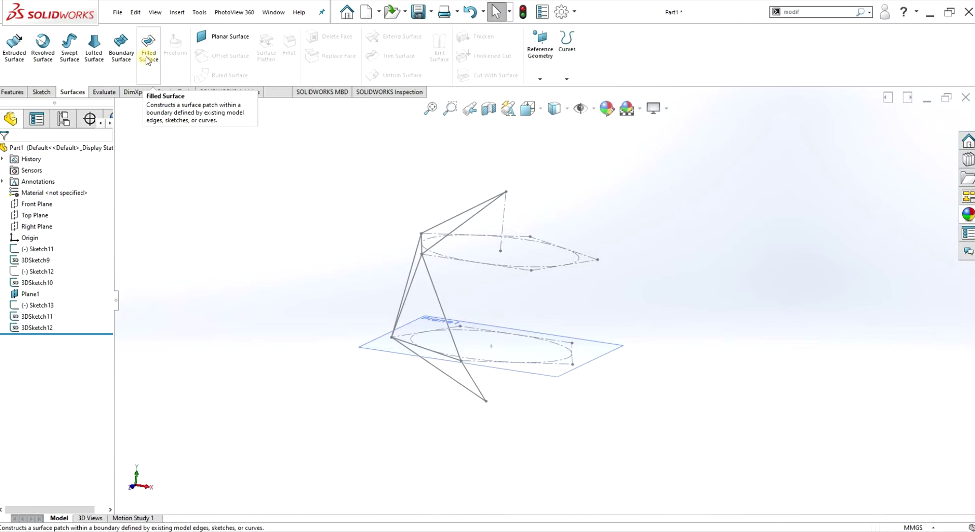
left_click(149, 47)
left_click(441, 227)
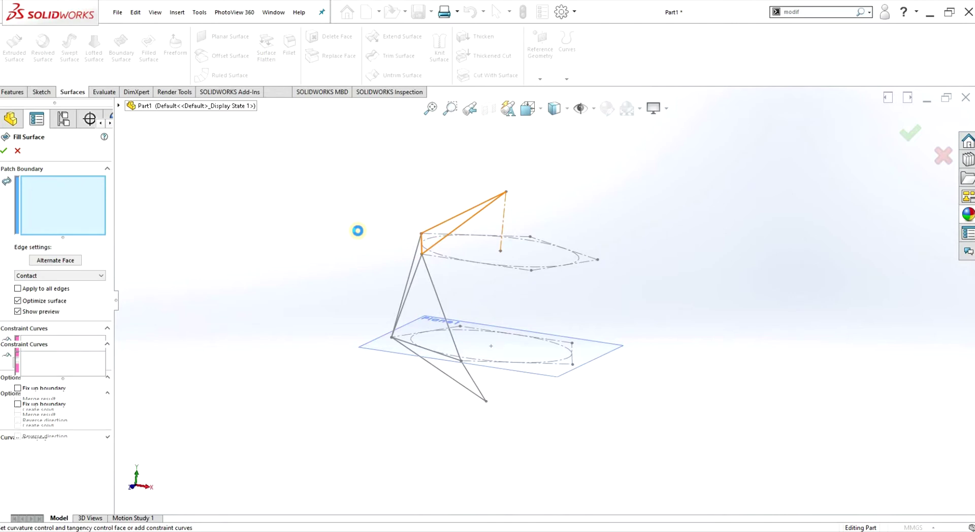
middle_click_drag(360, 232, 387, 299)
left_click(4, 152)
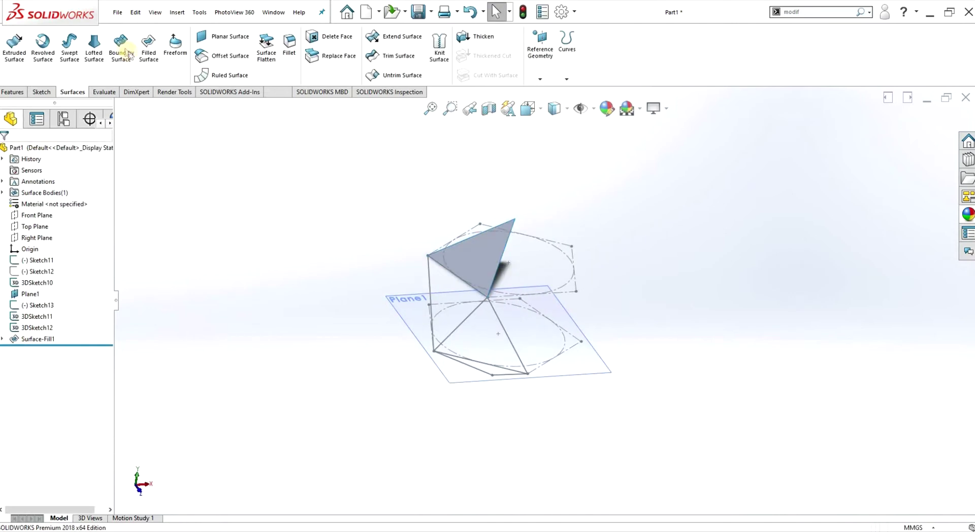
- Create a Boundary Surface for the triangle below the filled face, using its two sides that meet at the lower pentagon's vertex as Direction 1 curves
right_click(48, 192)
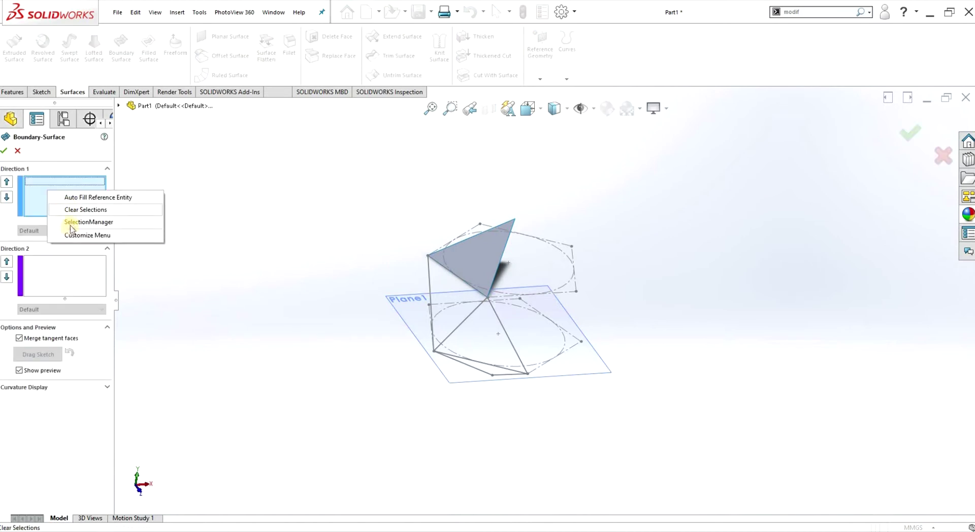
left_click(76, 223)
left_click(432, 282)
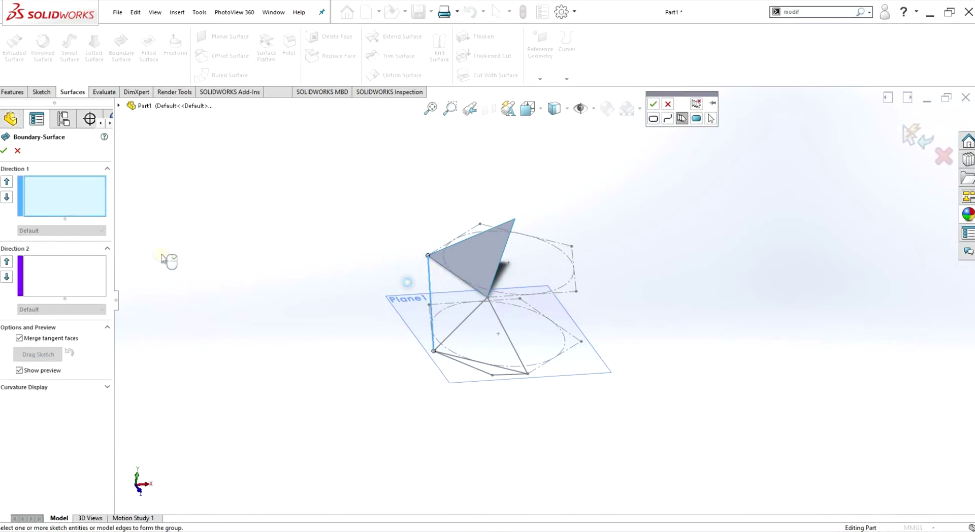
right_click(47, 192)
left_click(76, 225)
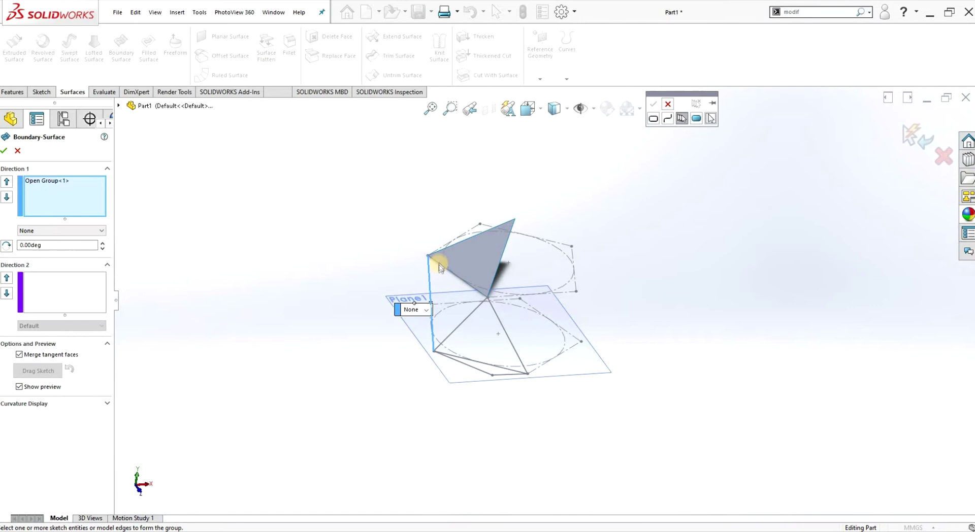
scroll(452, 276, "down", 3)
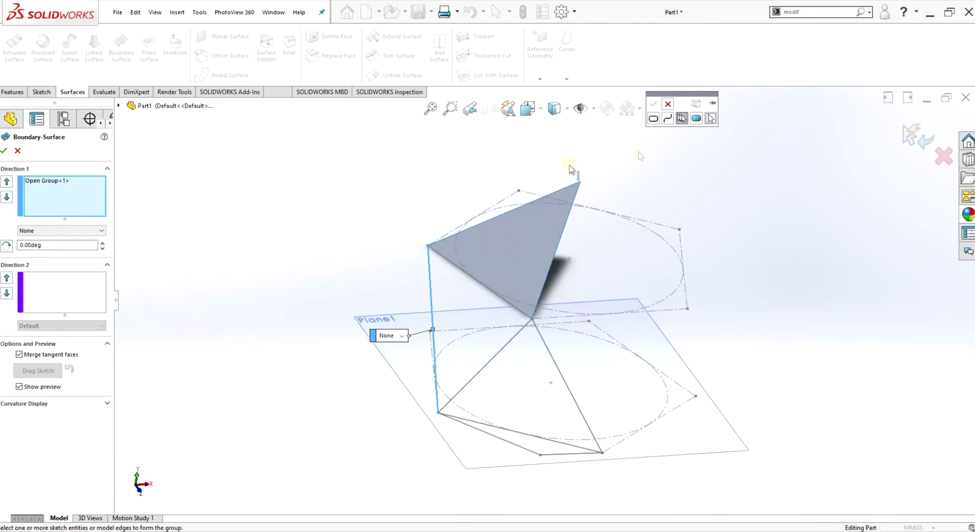
left_click(502, 354)
right_click(501, 351)
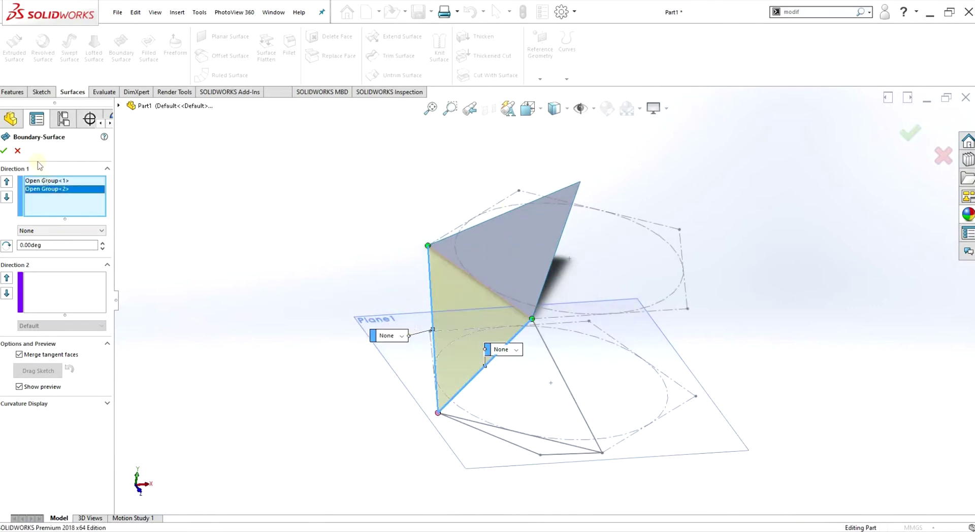
- In a new Boundary Surface, set Direction 1 to the previous triangle's slanted right side and the lower pentagon's front edge
middle_click_drag(355, 390, 338, 325)
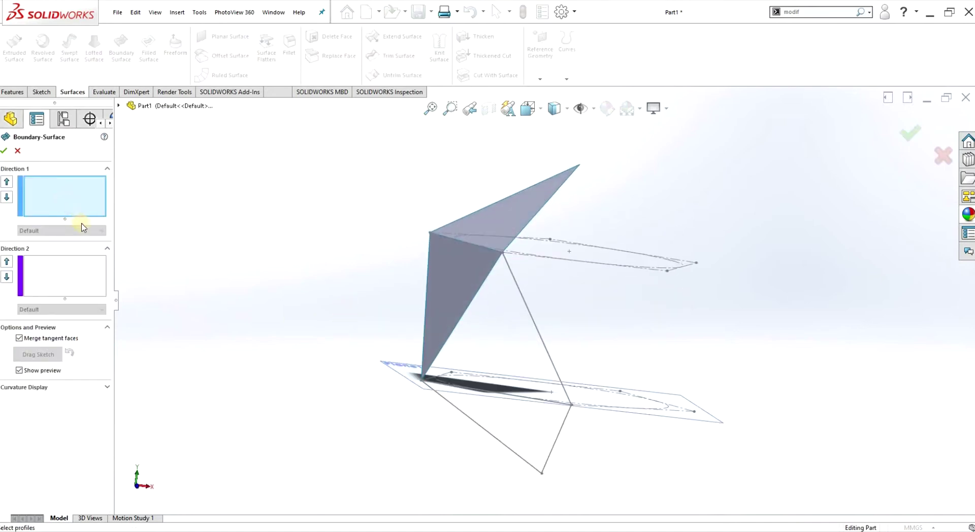
right_click(56, 192)
left_click(82, 224)
left_click(480, 288)
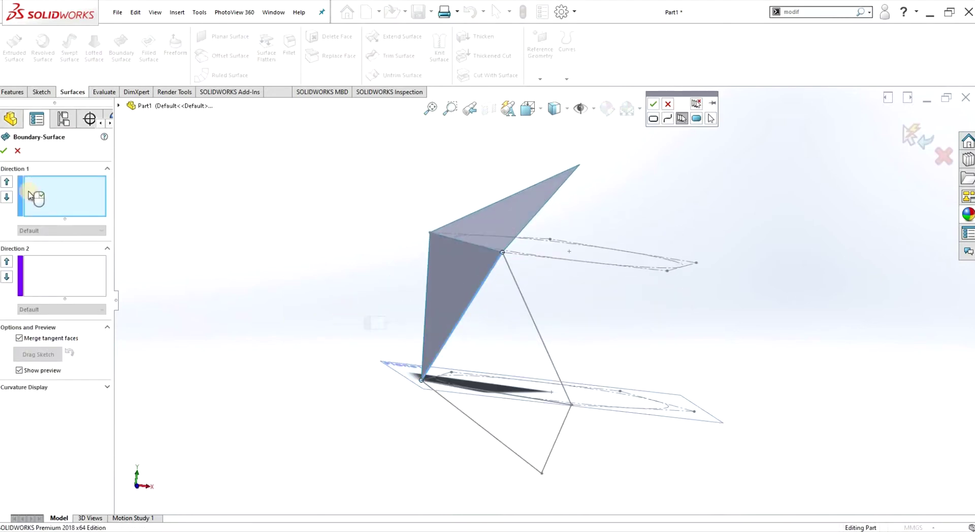
right_click(29, 193)
right_click(50, 198)
left_click(87, 231)
middle_click_drag(486, 417, 470, 454)
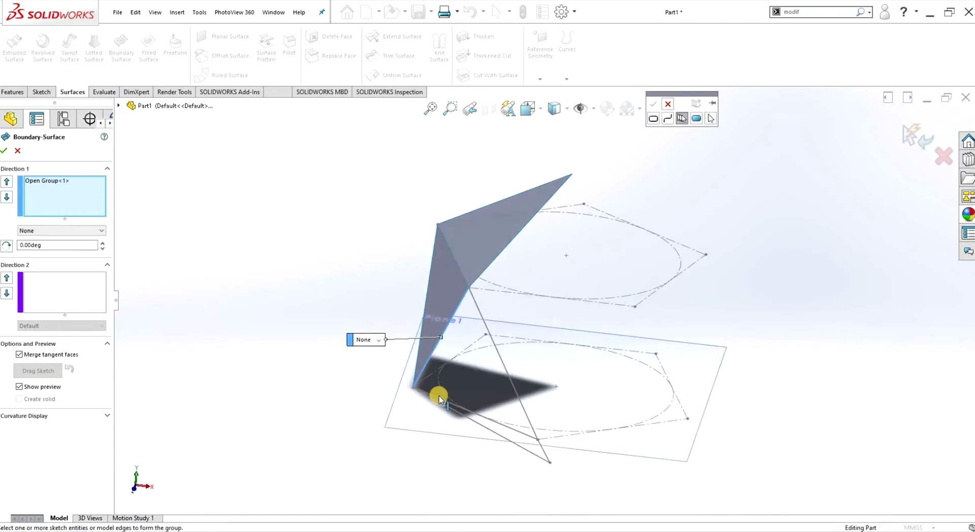
left_click(441, 398)
right_click(440, 398)
- Add the line joining the two pentagons as the Direction 2 curve and accept the Boundary Surface
right_click(71, 287)
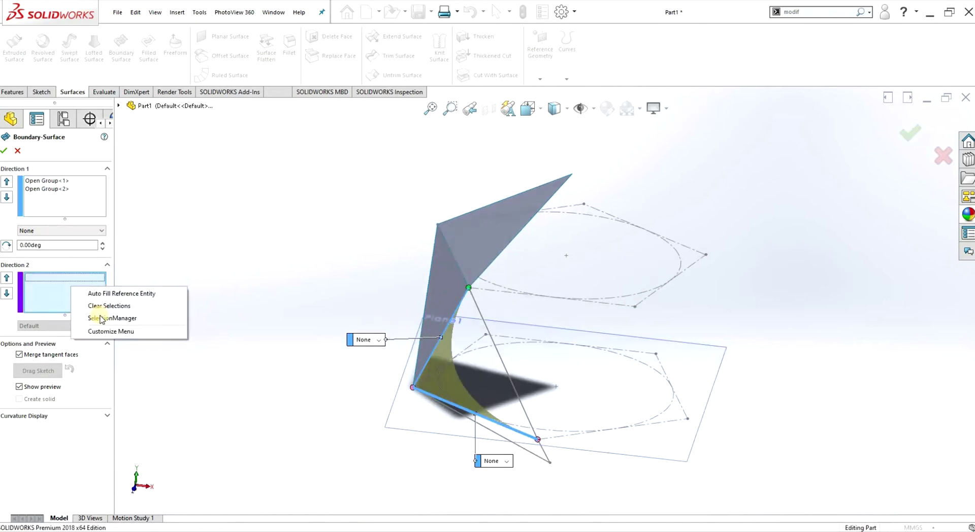
left_click(100, 318)
left_click(498, 352)
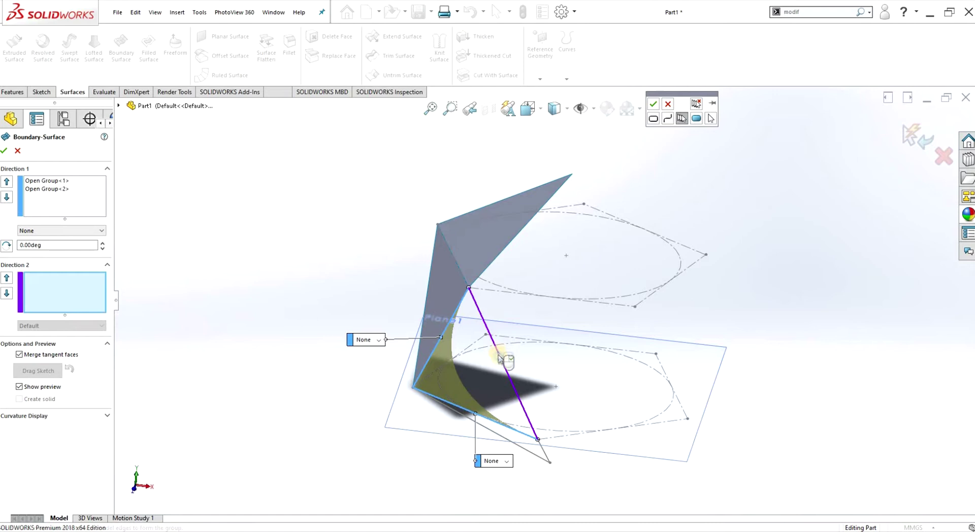
right_click(499, 356)
middle_click_drag(525, 355, 553, 340)
left_click(4, 150)
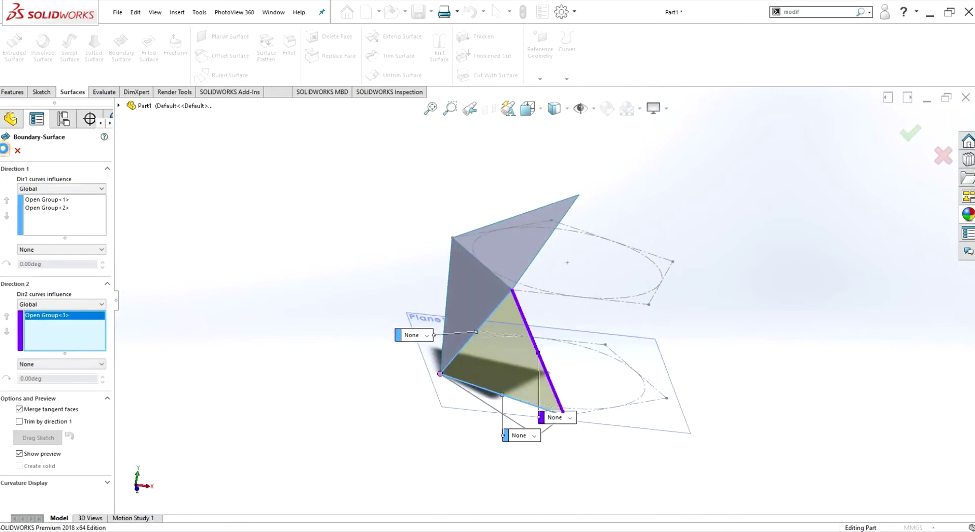
- Show 3DSketch11, the lower triangle's sketch absorbed in Boundary-Surface2
middle_click_drag(287, 298, 274, 249)
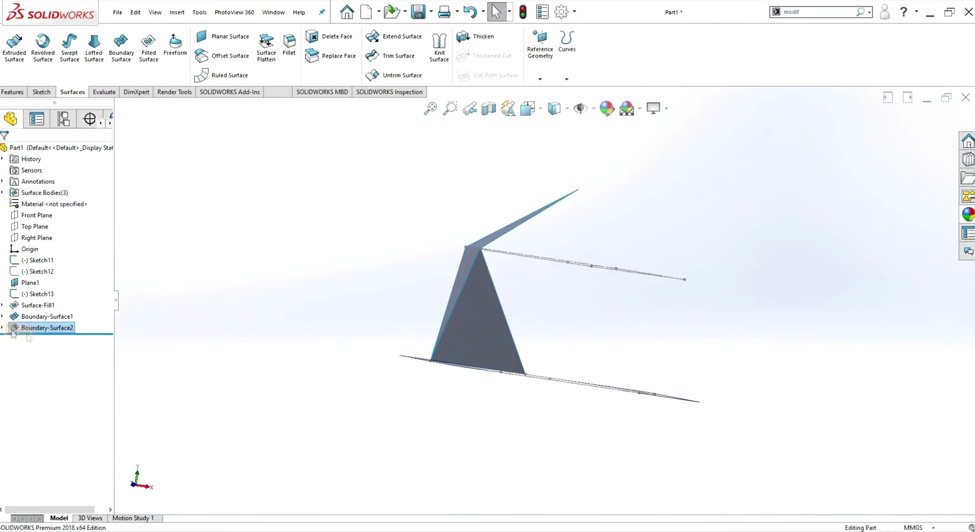
left_click(3, 328)
right_click(42, 340)
left_click(52, 323)
scroll(416, 390, "up", 1)
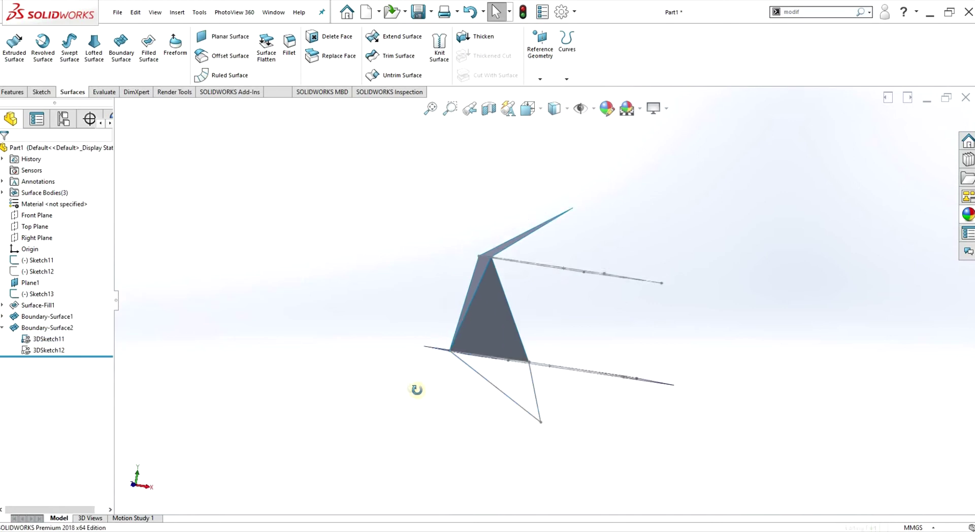
- In a new Boundary Surface, set Direction 1 to the lower triangle's two sides that meet at its bottom vertex
middle_click_drag(417, 390, 430, 382)
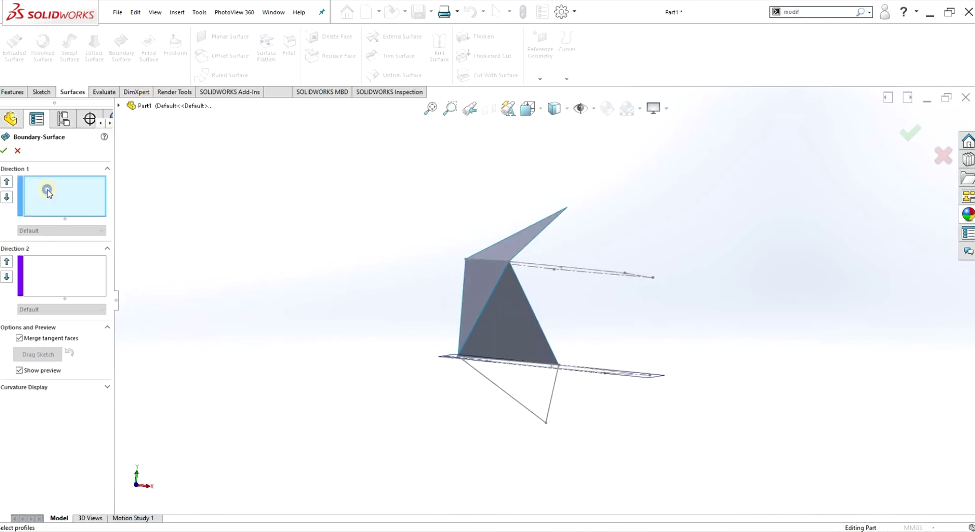
right_click(64, 191)
left_click(77, 218)
left_click(514, 400)
right_click(514, 401)
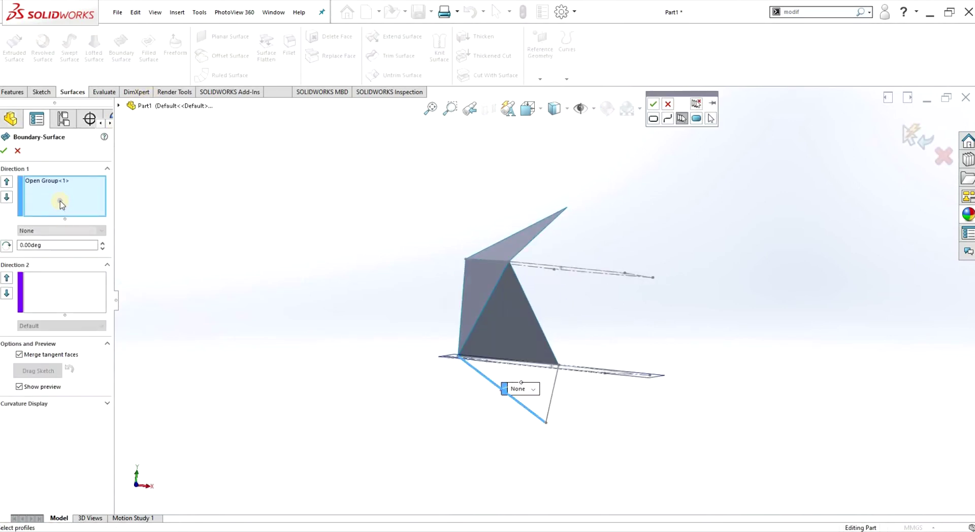
right_click(60, 203)
left_click(76, 232)
left_click(555, 383)
left_click(104, 229)
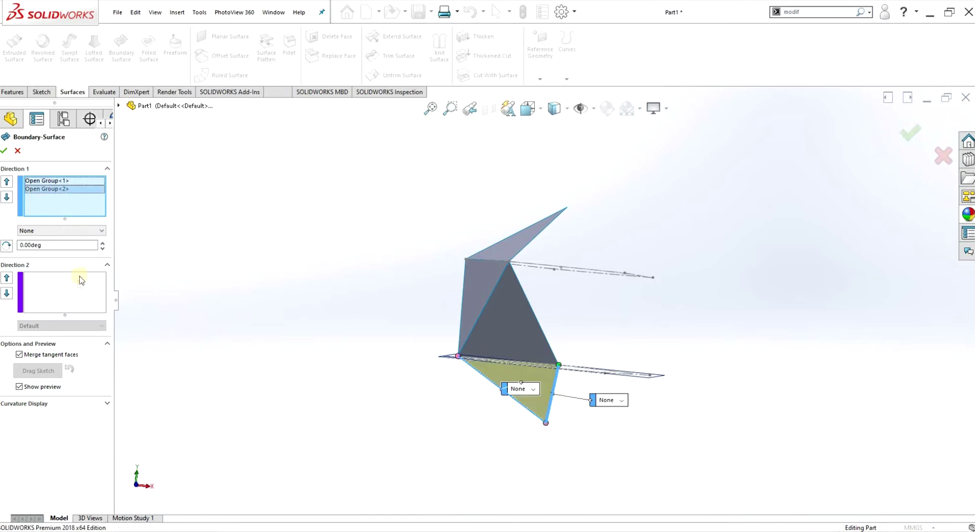
mouse_move(463, 361)
middle_mouse_down()
mouse_move(464, 376)
mouse_move(455, 373)
middle_mouse_up()
left_click(4, 151)
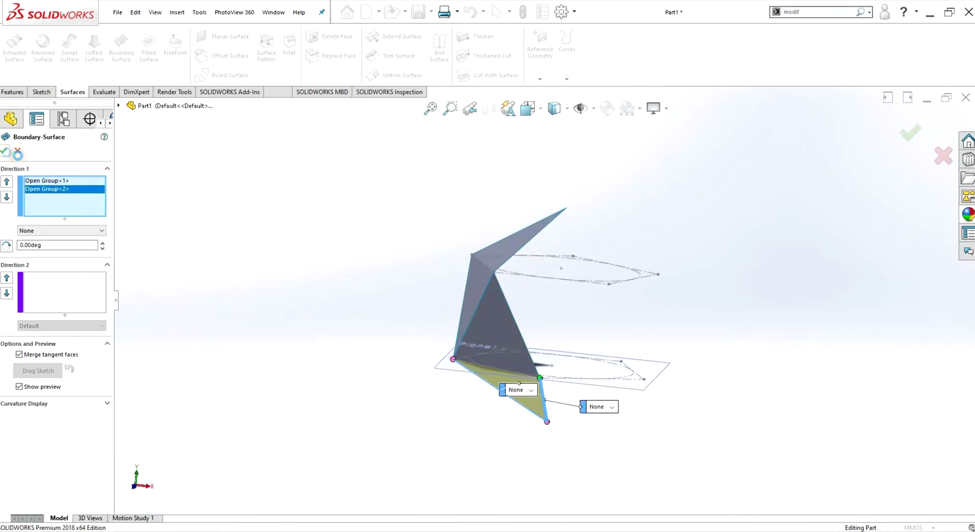
- Add the lower pentagon's front edge as the Direction 2 curve and accept the bottom triangle's Boundary Surface
right_click(46, 288)
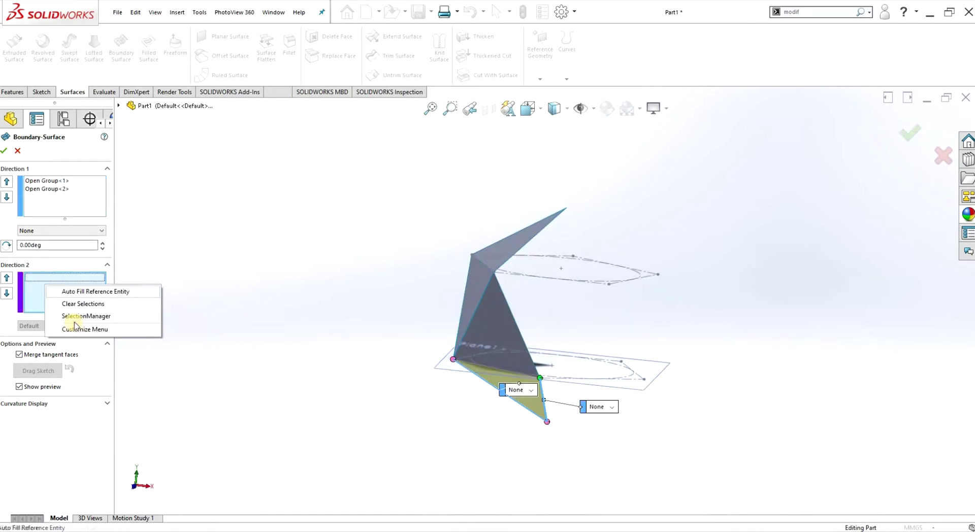
left_click(484, 368)
left_click(45, 364)
left_click(4, 150)
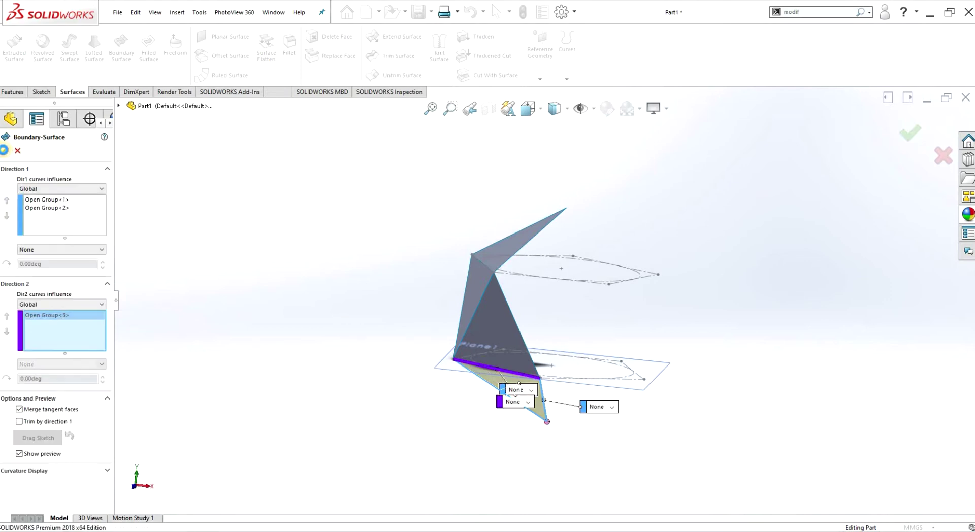
- Show 3DSketch9, the sketch absorbed in the top triangle's filled surface
middle_click_drag(488, 374, 599, 320)
left_click(3, 327)
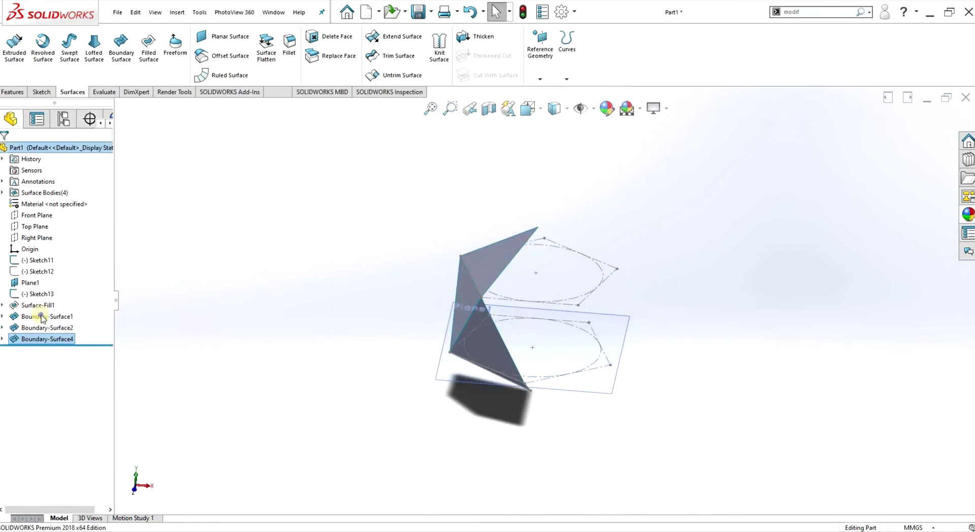
left_click(2, 305)
right_click(42, 316)
left_click(53, 301)
- Start a Circular Pattern of the triangular surfaces about 3DSketch9's vertical line, with 5 equally spaced instances over 360 degrees
middle_click_drag(392, 367, 504, 272)
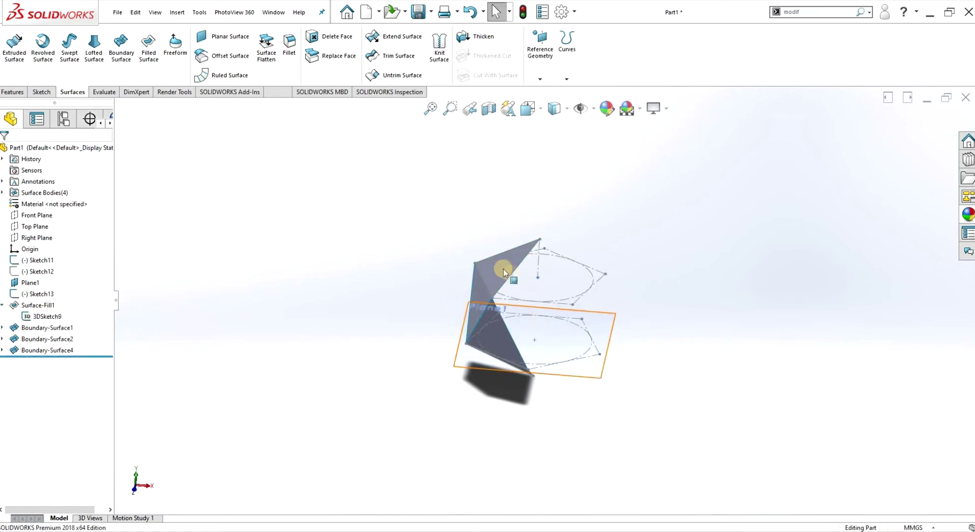
left_click(502, 268, "ctrl")
left_click(479, 291, "ctrl")
left_click(502, 343, "ctrl")
middle_click_drag(507, 384, 510, 346)
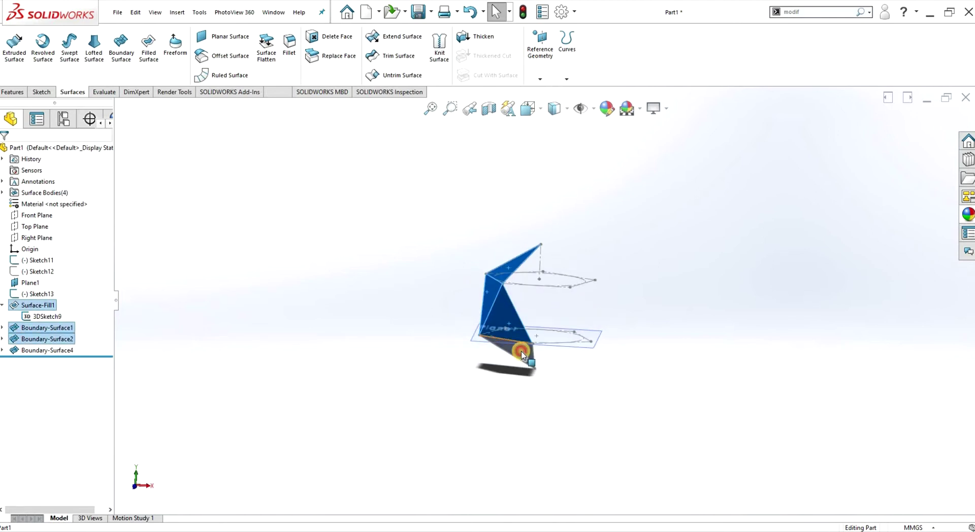
left_click(521, 352, "ctrl")
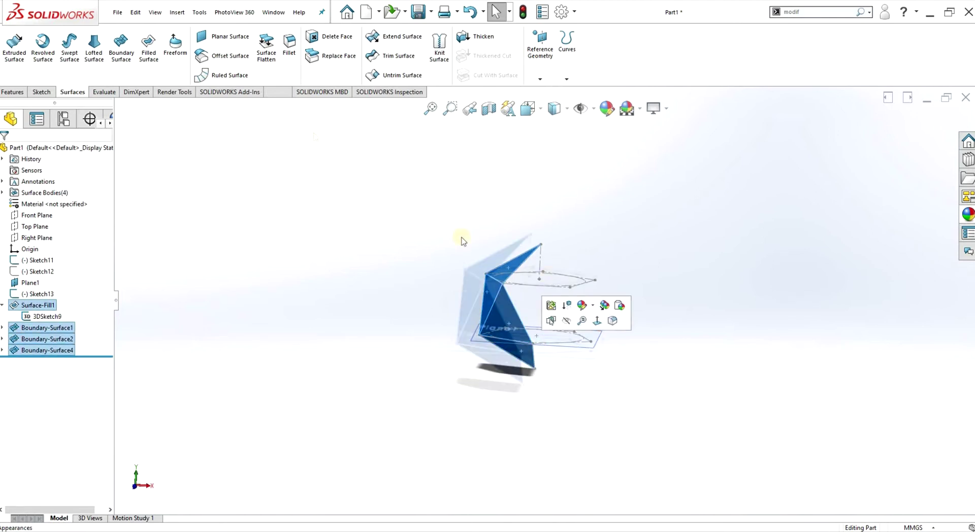
left_click(13, 92)
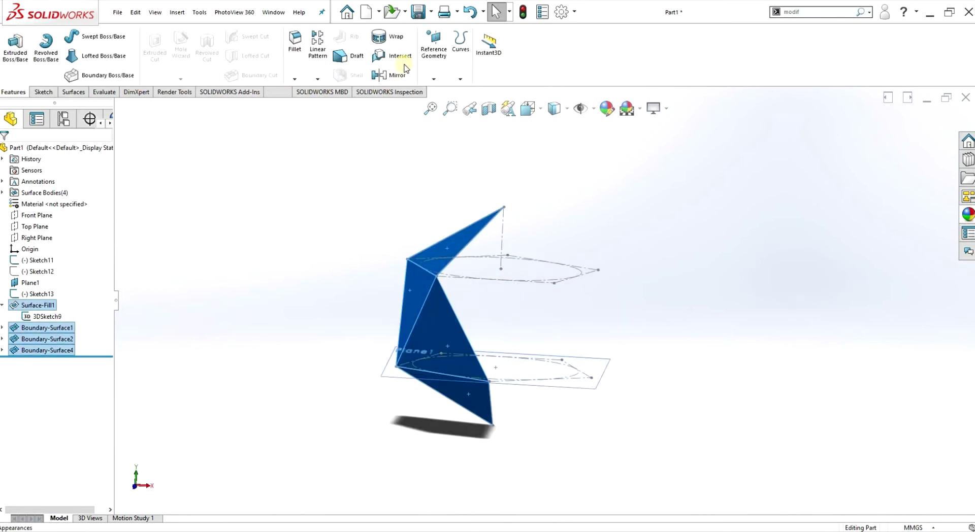
left_click(318, 80)
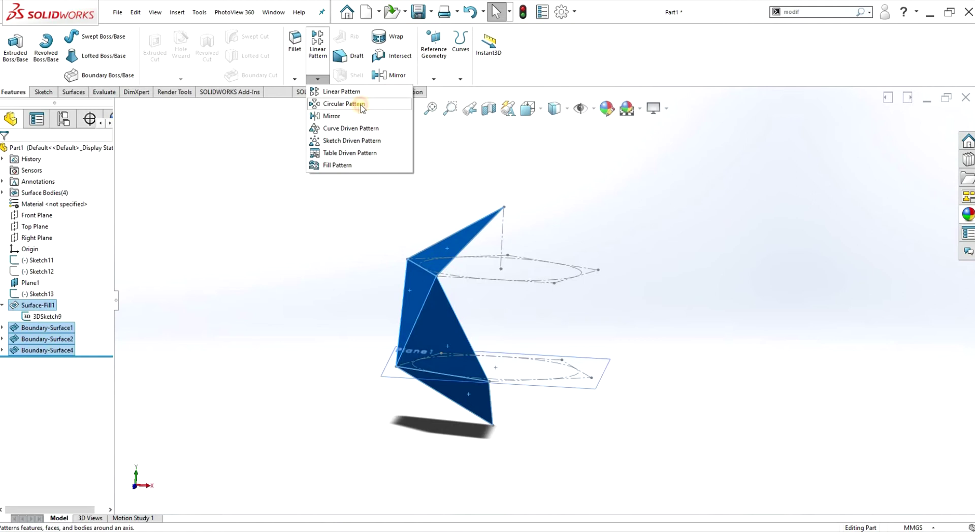
left_click(361, 106)
left_click(62, 181)
left_click(502, 237)
left_click_drag(30, 241, 2, 244)
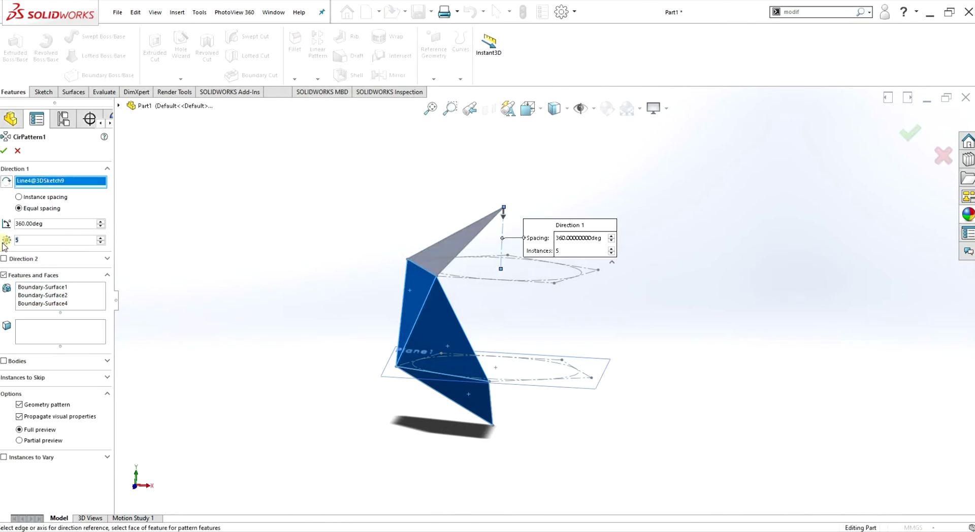
- Clear the pattern's feature selection and try the triangular faces as the faces to pattern instead
right_click(83, 305)
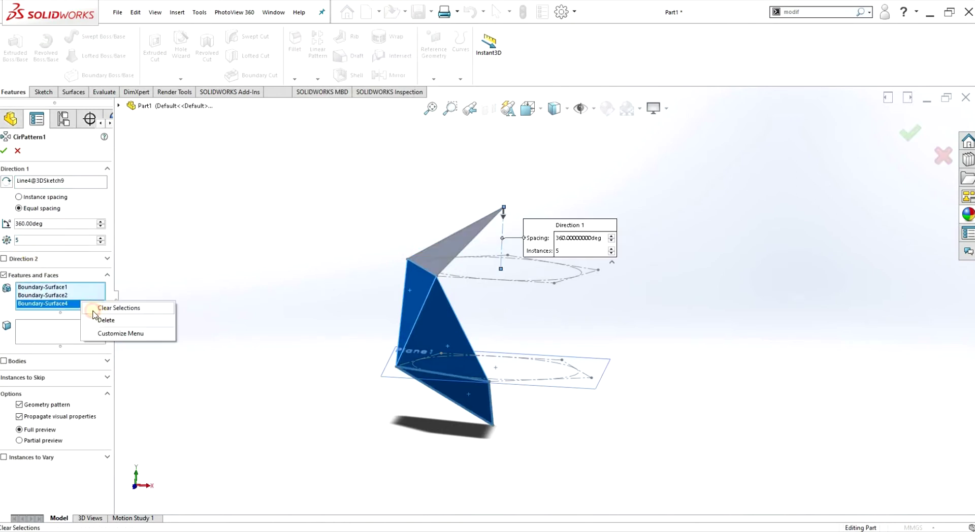
left_click(120, 307)
left_click(457, 290)
left_click(470, 311)
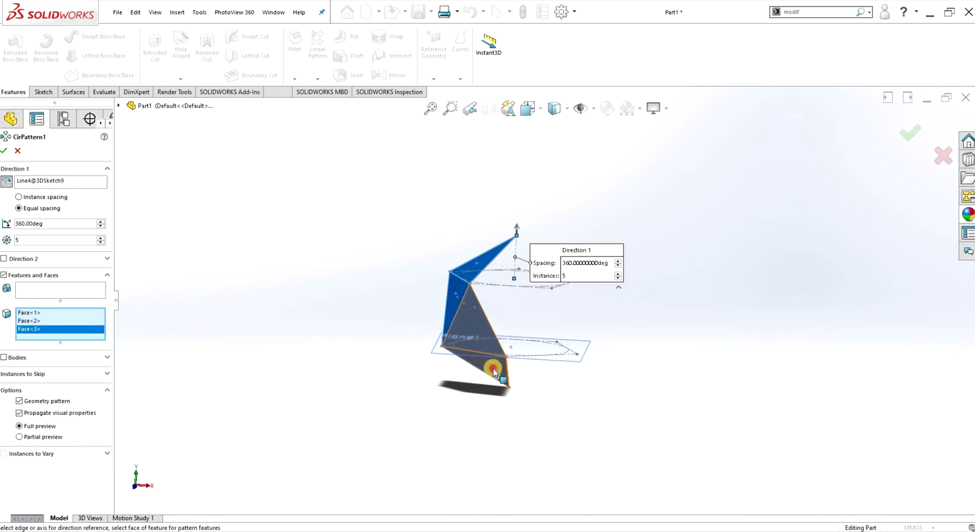
left_click(493, 369)
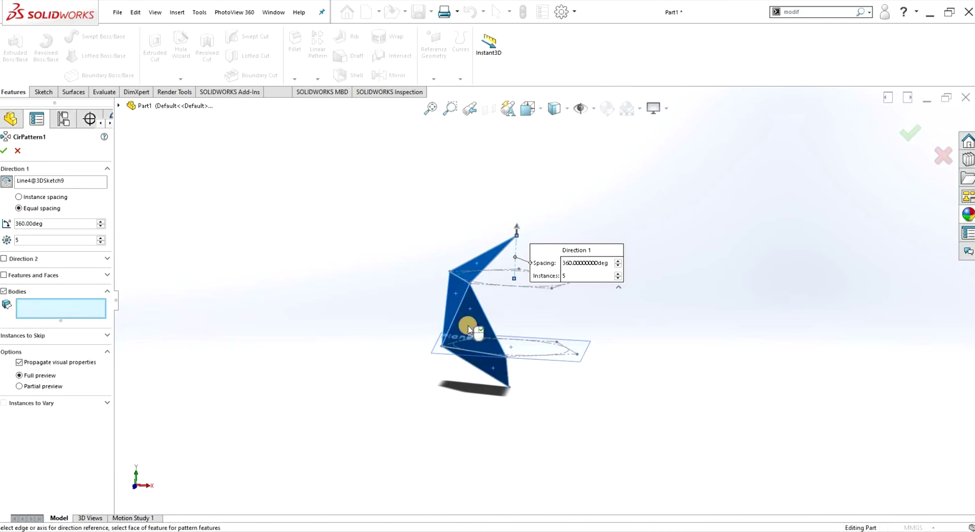
- Choose all four triangular surfaces as the bodies to pattern and accept the Circular Pattern
left_click(469, 330)
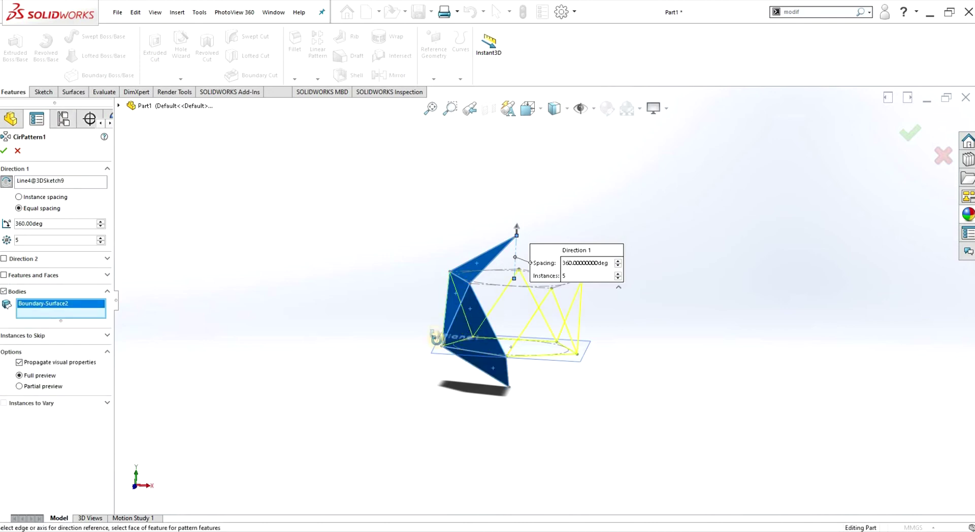
middle_click_drag(469, 330, 486, 365)
left_click(486, 271)
left_click(468, 334)
left_click(486, 366)
middle_click_drag(534, 302, 552, 296)
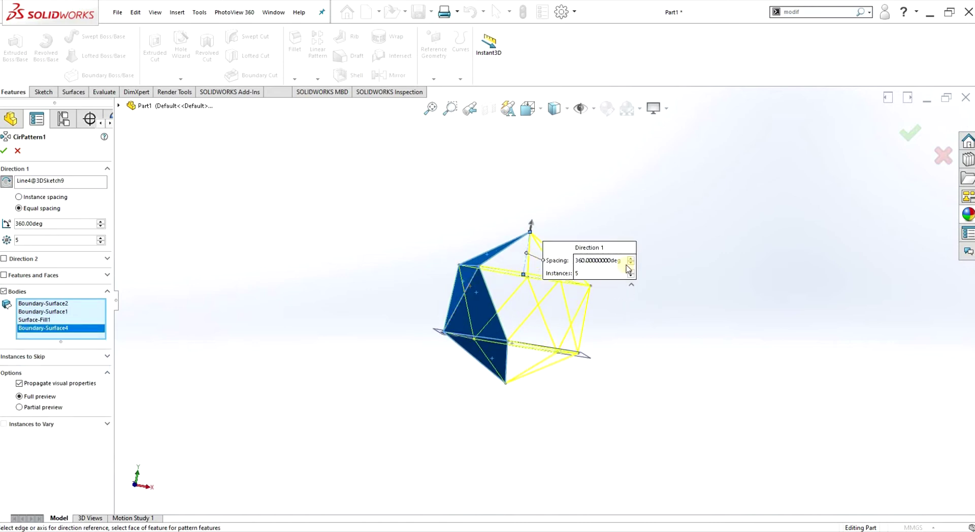
scroll(628, 269, "down", 2)
scroll(335, 412, "up", 1)
middle_click_drag(300, 409, 198, 397)
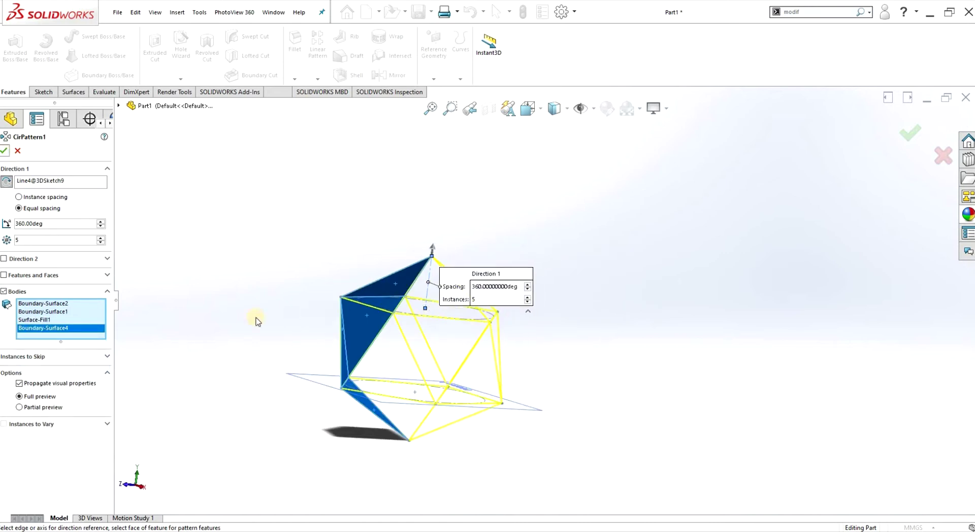
key("Return")
- Hide Plane1 and Sketch13 around the patterned icosahedron
mouse_move(285, 366)
middle_mouse_down()
mouse_move(310, 394)
mouse_move(462, 390)
mouse_move(438, 361)
middle_mouse_up()
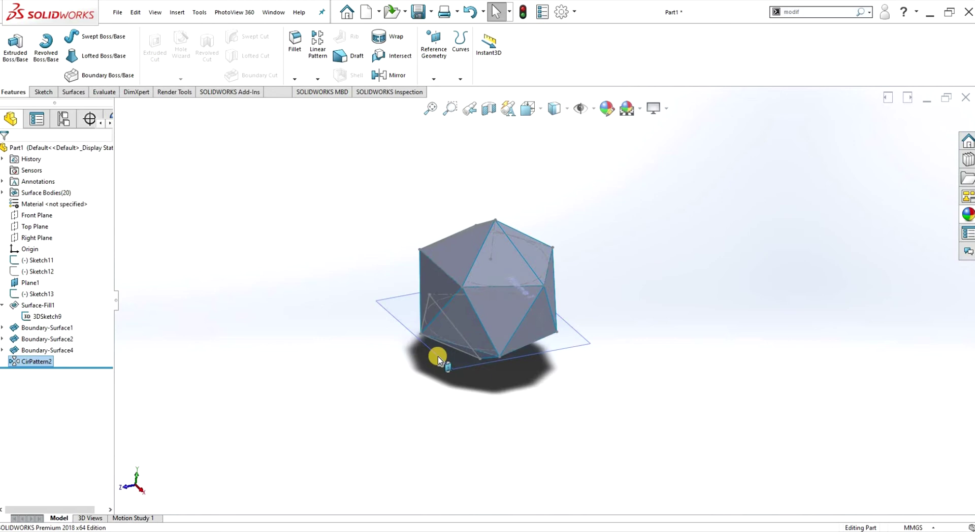
right_click(439, 352)
key("Escape")
right_click(429, 306)
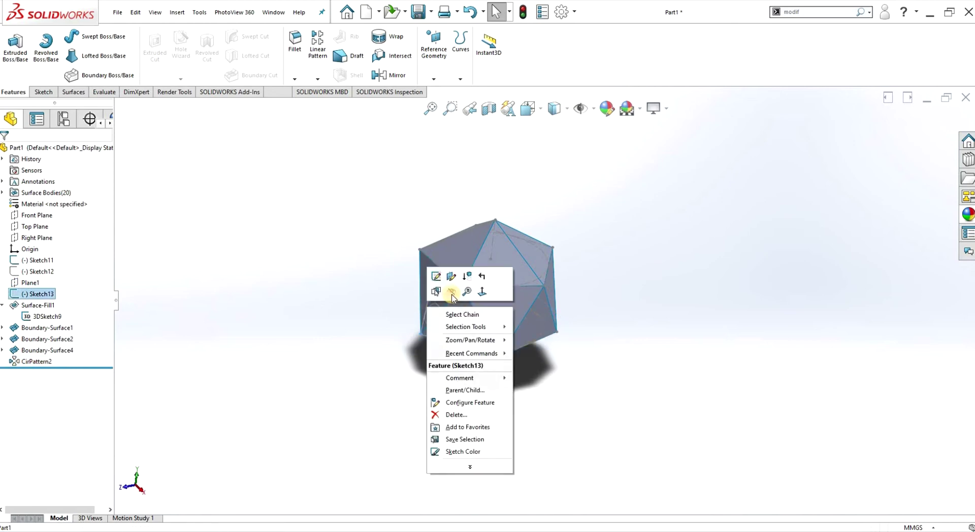
left_click(452, 296)
- Hide Sketch11 and the other construction sketches still visible on the icosahedron
right_click(451, 319)
left_click(494, 248)
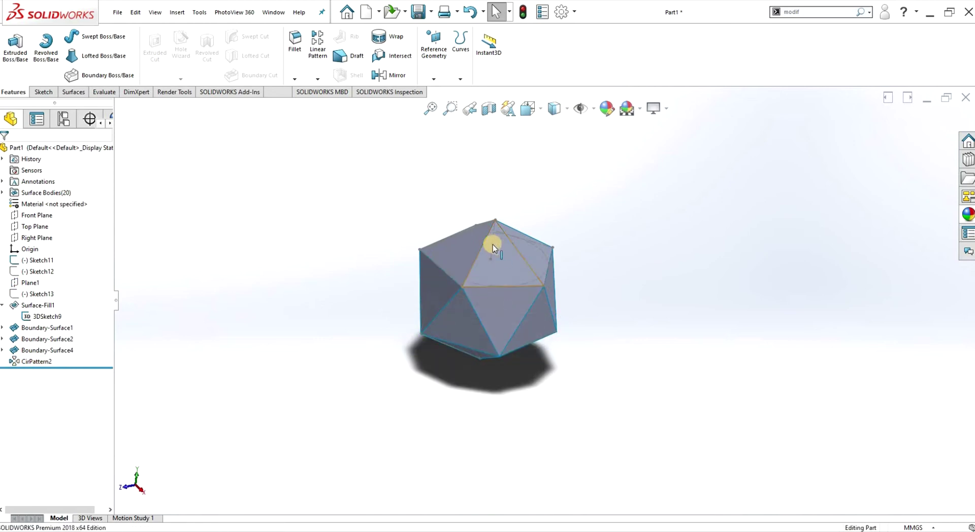
right_click(525, 241)
key("Escape")
right_click(531, 240)
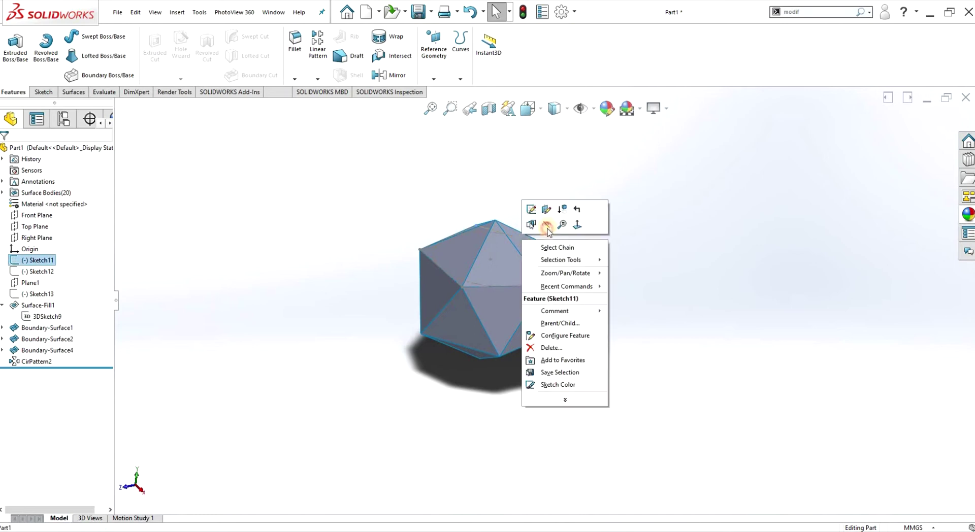
key("Escape")
middle_click_drag(464, 355, 345, 417)
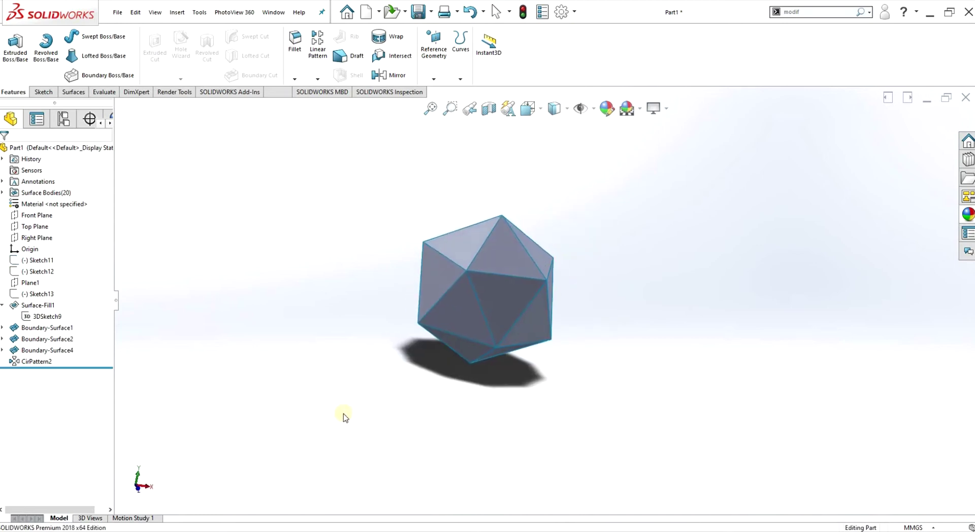
- Knit all the icosahedron's surfaces into a solid body with Create solid and Merge entities enabled
left_click_drag(675, 179, 329, 425)
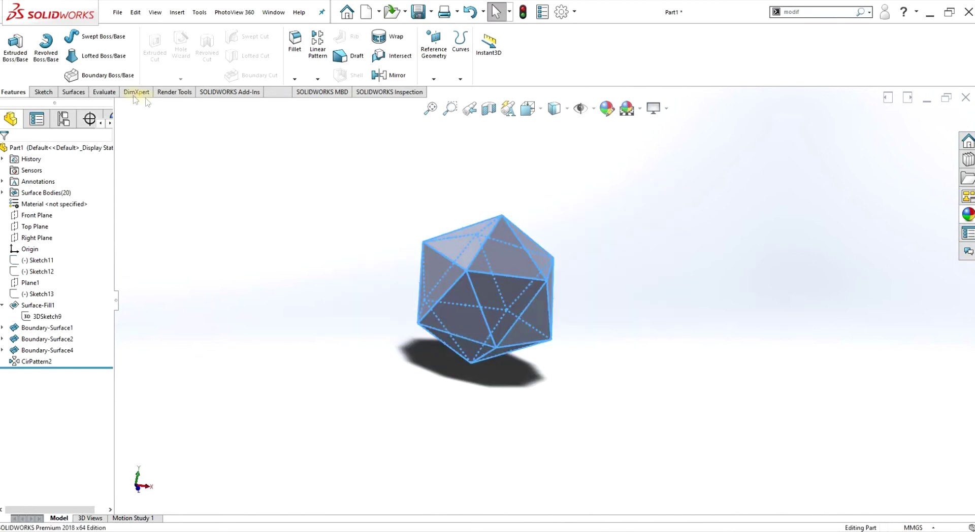
left_click(73, 93)
left_click(440, 55)
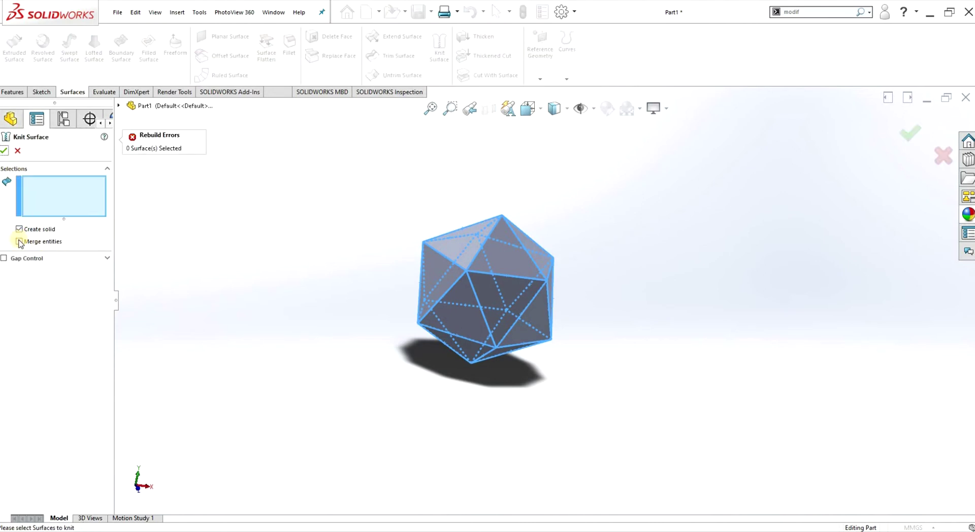
key("ctrl+a")
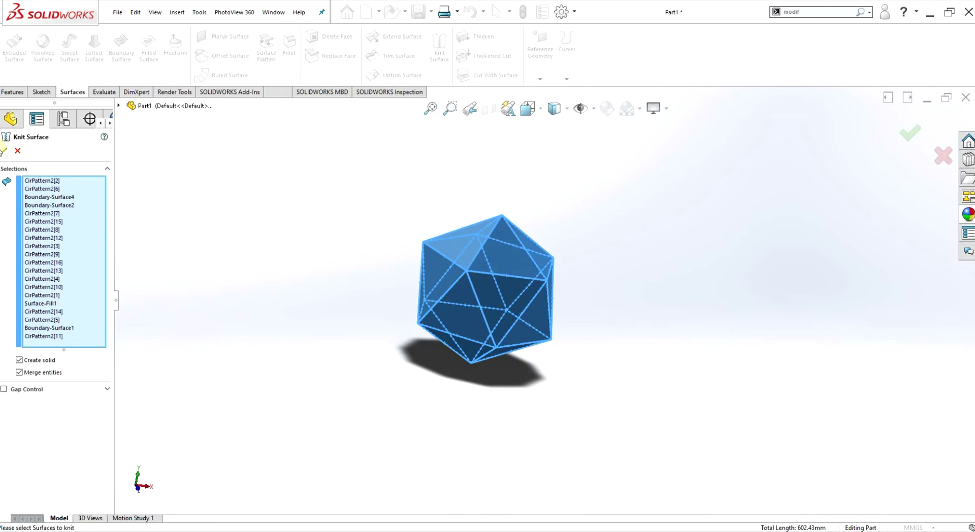
left_click(5, 150)
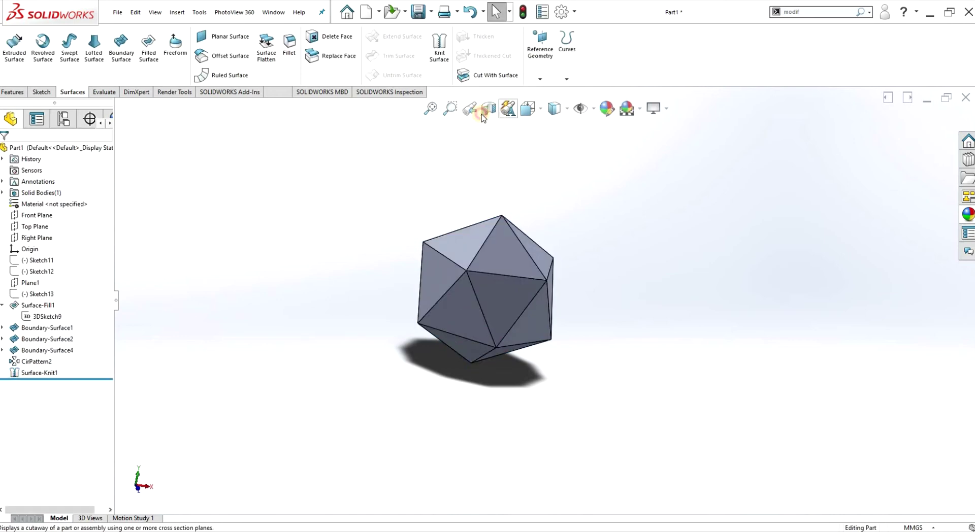
- Inspect the knitted icosahedron's interior by moving a section view plane through it, and close the section view without keeping it
left_click(483, 115)
left_click_drag(539, 345, 461, 254)
left_click(20, 151)
left_click(19, 151)
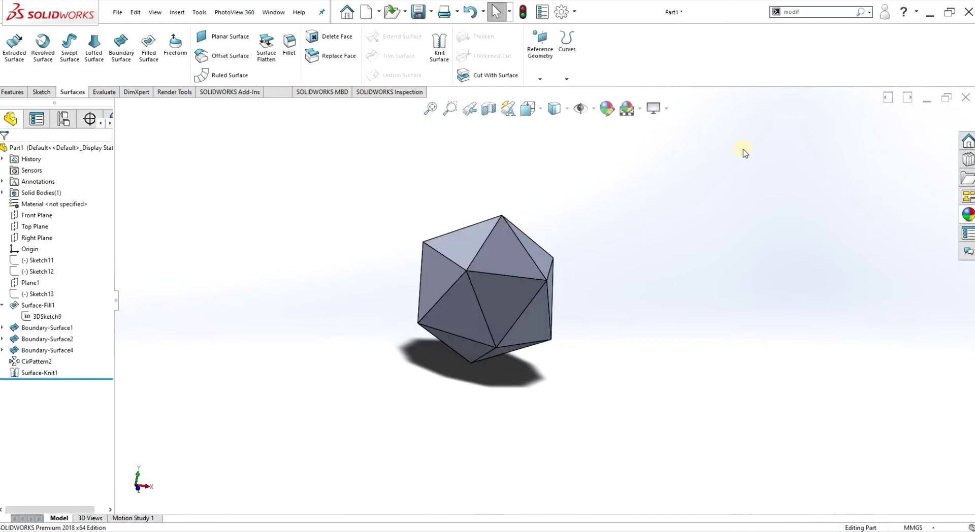
- Apply a library appearance to the icosahedron and turn on RealView Graphics
left_click(970, 217)
left_click_drag(533, 261, 510, 248)
left_click(665, 109)
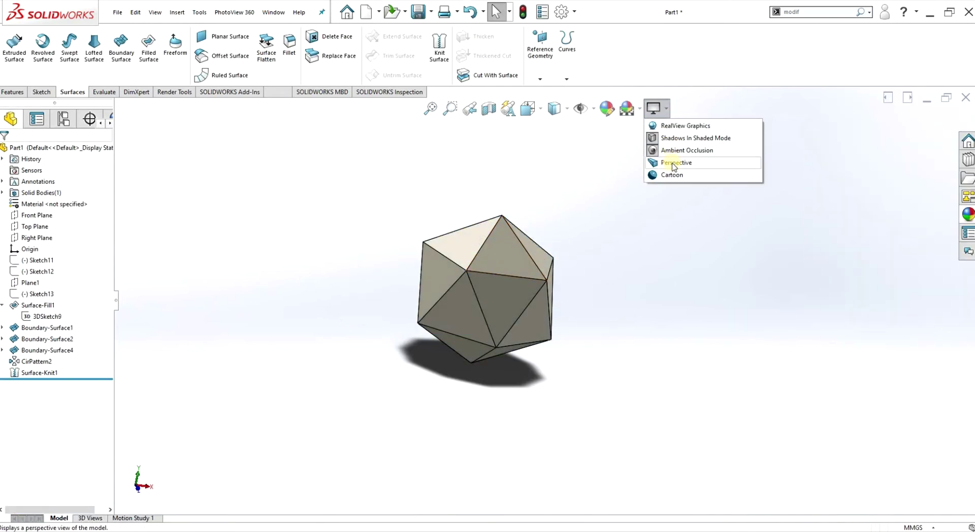
left_click(666, 109)
left_click(678, 127)
scroll(498, 283, "down", 5)
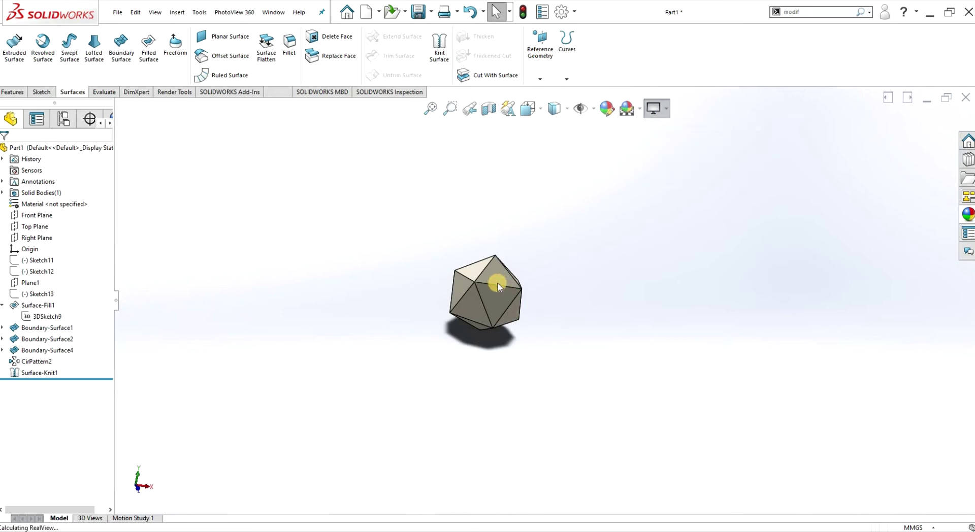
scroll(727, 355, "up", 3)
middle_click_drag(660, 304, 683, 463)
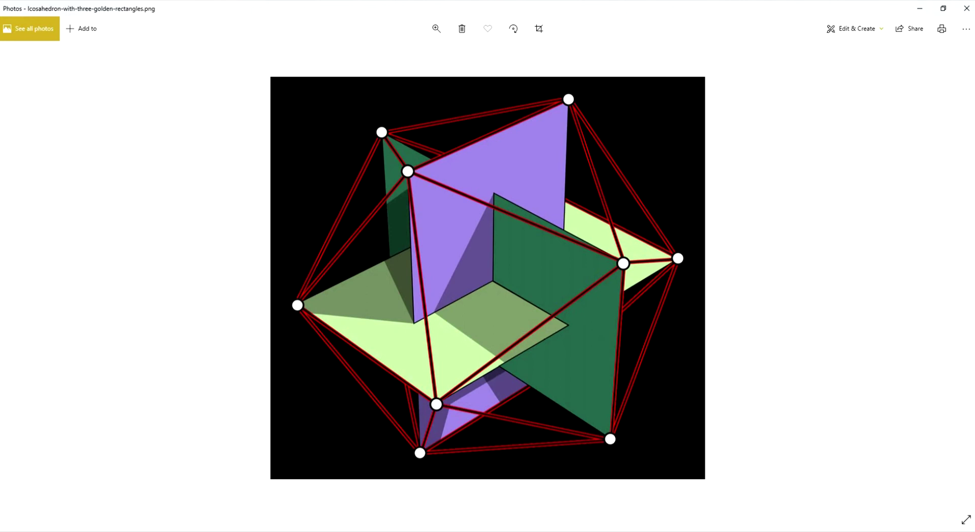
- Switch to Part5 in SOLIDWORKS and sketch a center rectangle about 20.5 by 5.7 mm at the origin on the Top Plane
key("alt+Tab")
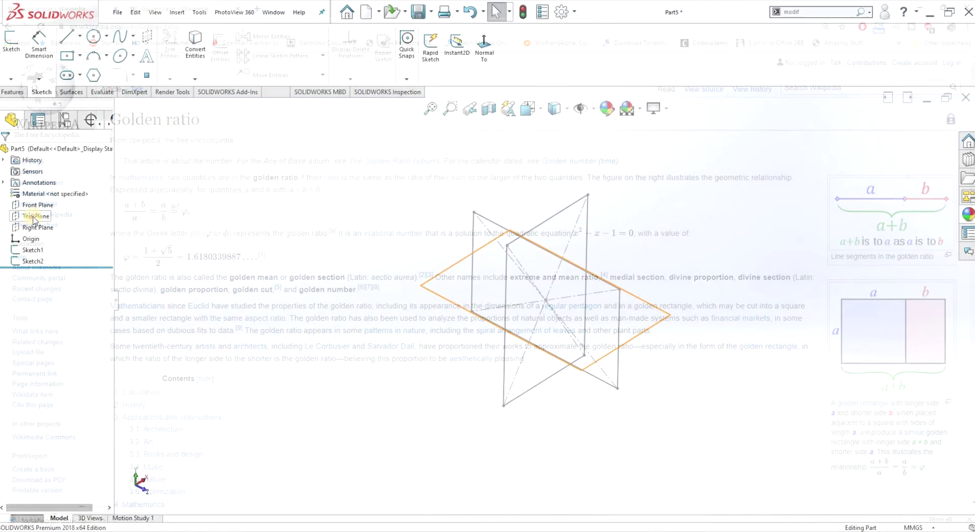
left_click(34, 216)
left_click(11, 41)
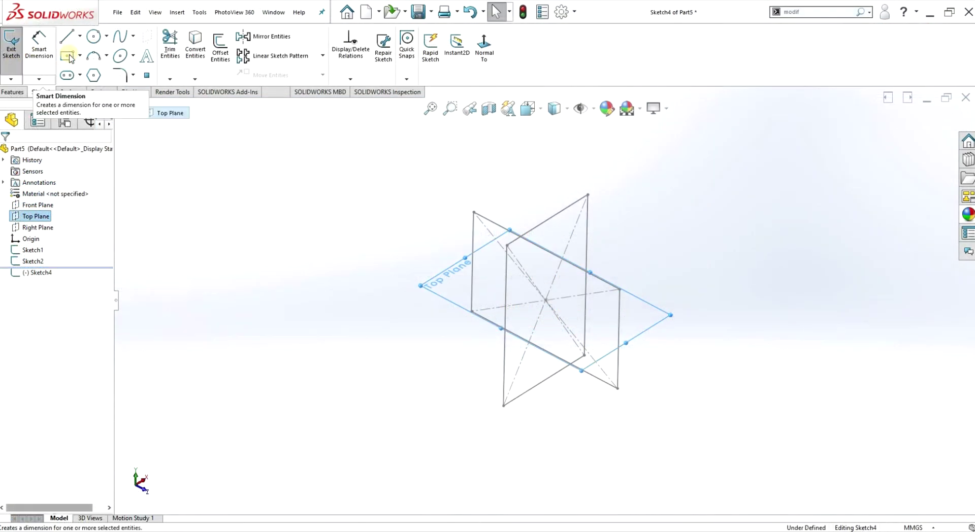
left_click(67, 55)
left_click(545, 300)
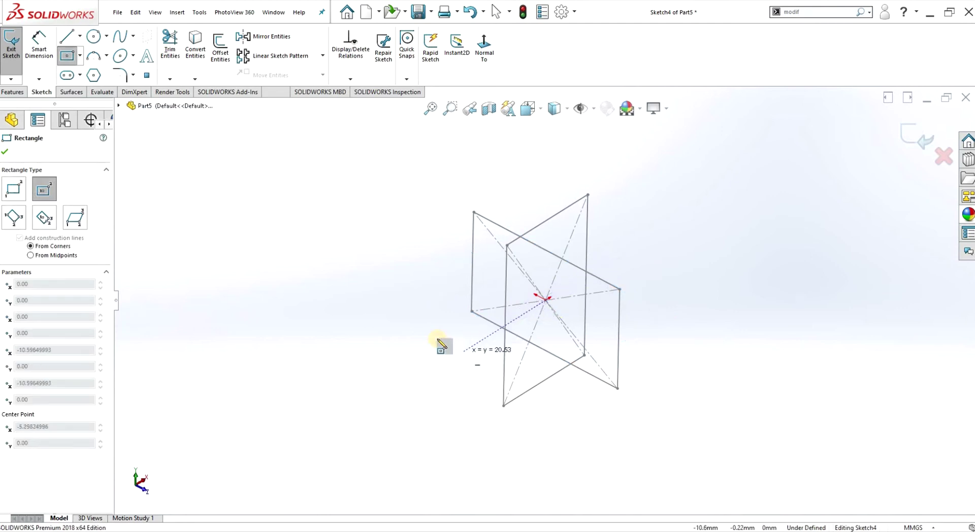
left_click(437, 338)
- View the sketch face-on and dimension the rectangle's short side to 10 mm
left_click(39, 46)
left_click(479, 43)
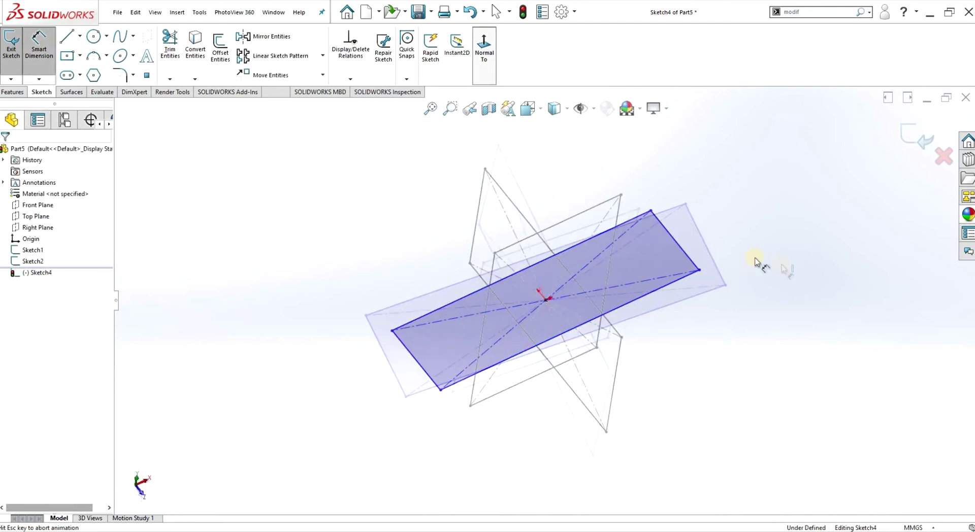
left_click(803, 288)
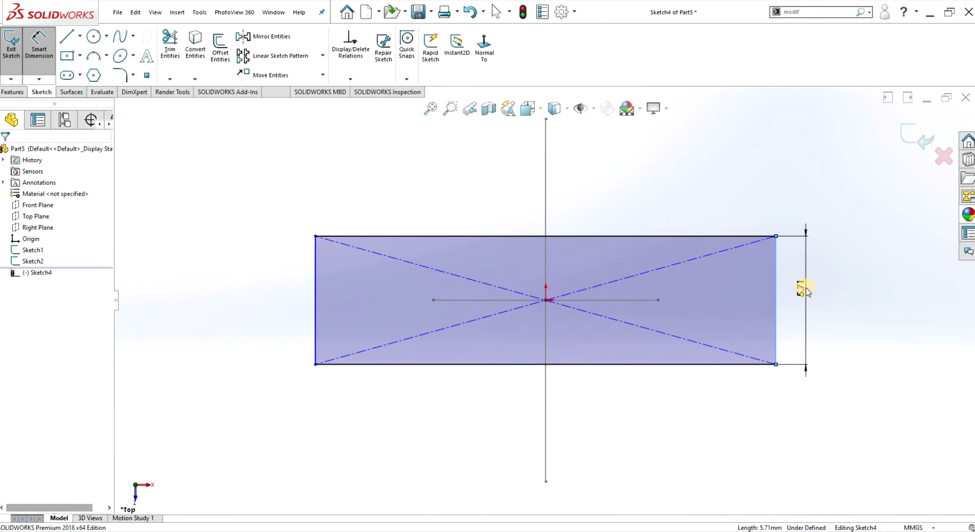
left_click(803, 285)
type("10")
key("Return")
- Dimension the rectangle's long side to 16.18034 mm and exit the sketch
left_click(652, 237)
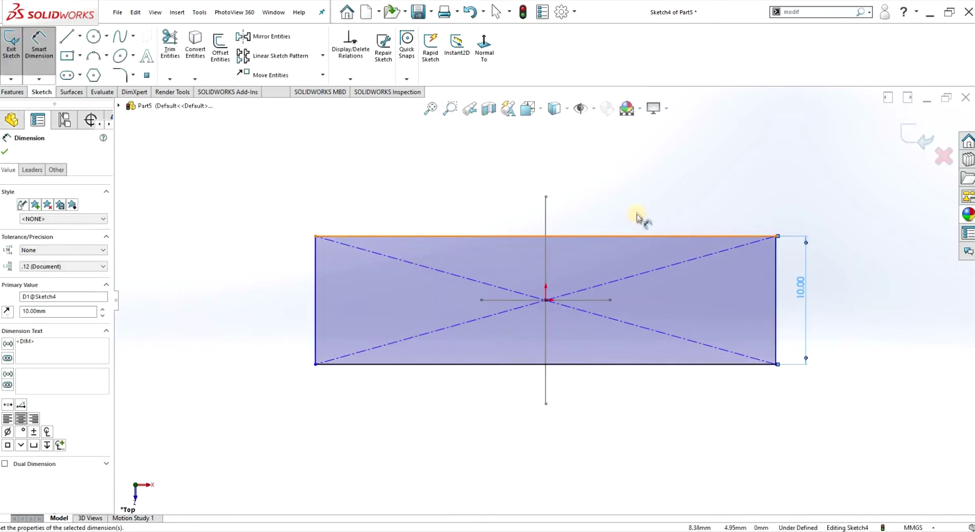
left_click(637, 212)
type("16.18034")
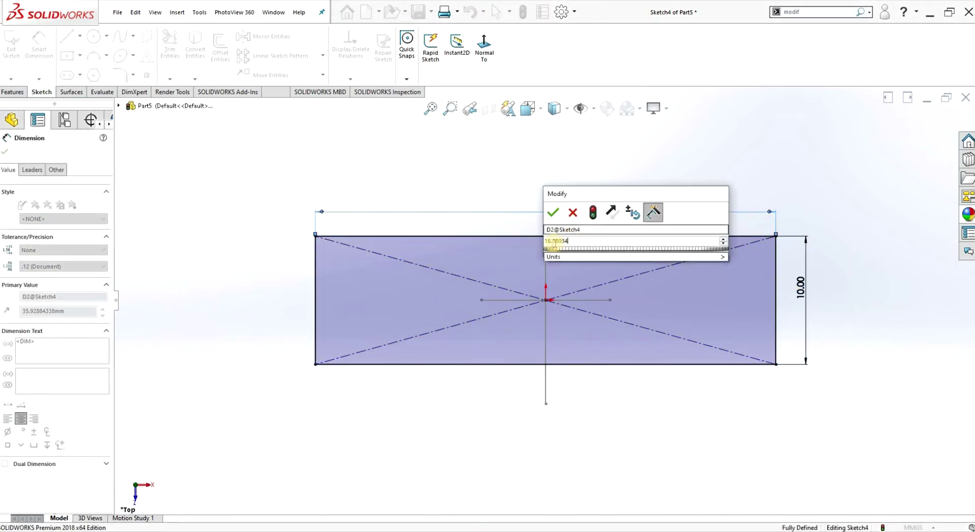
left_click(552, 215)
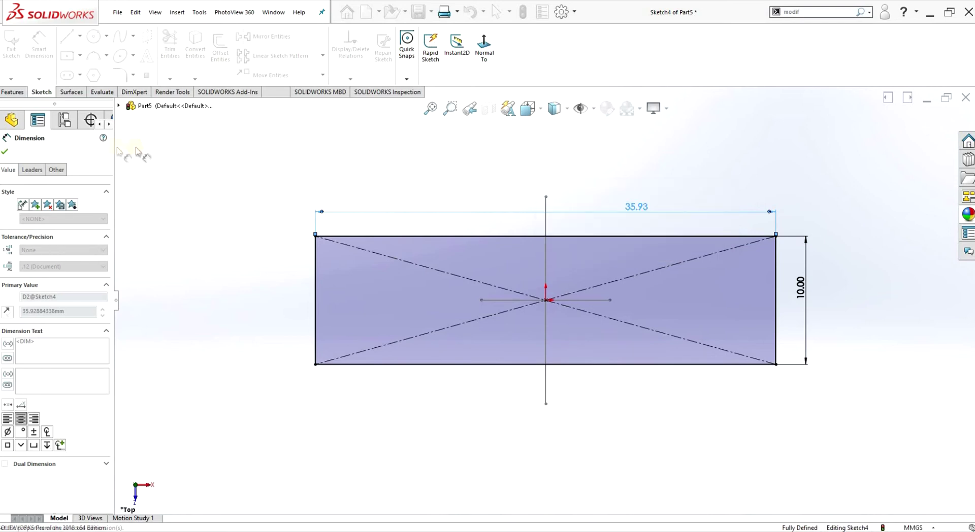
left_click(5, 151)
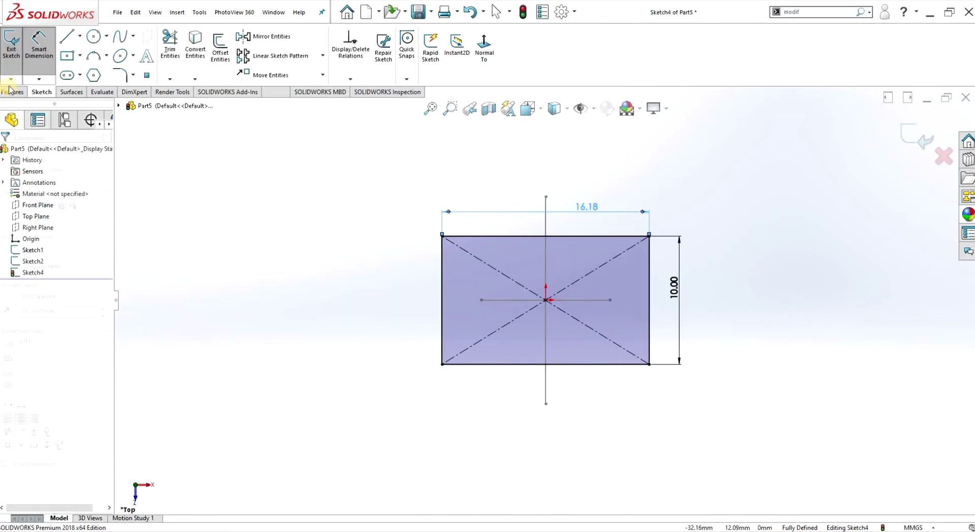
left_click(12, 51)
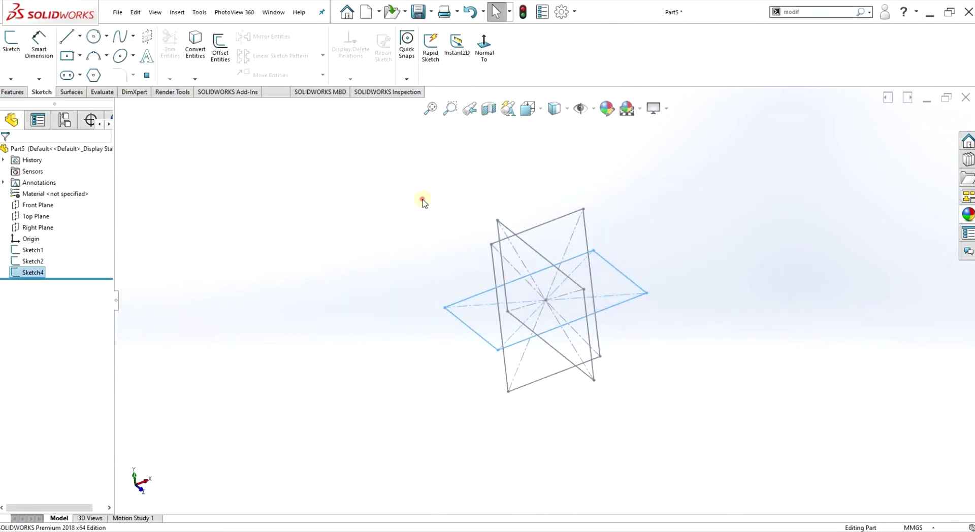
- Start a 3D sketch and draw a closed triangle of lines joining neighbouring corners of the three golden rectangles
left_click(424, 202)
left_click(11, 80)
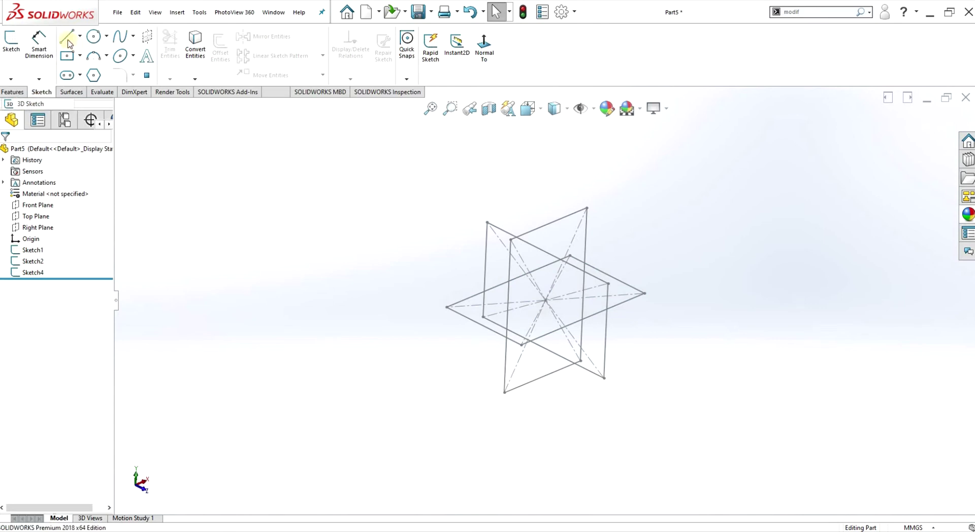
left_click(20, 99)
left_click(448, 307)
left_click(511, 238)
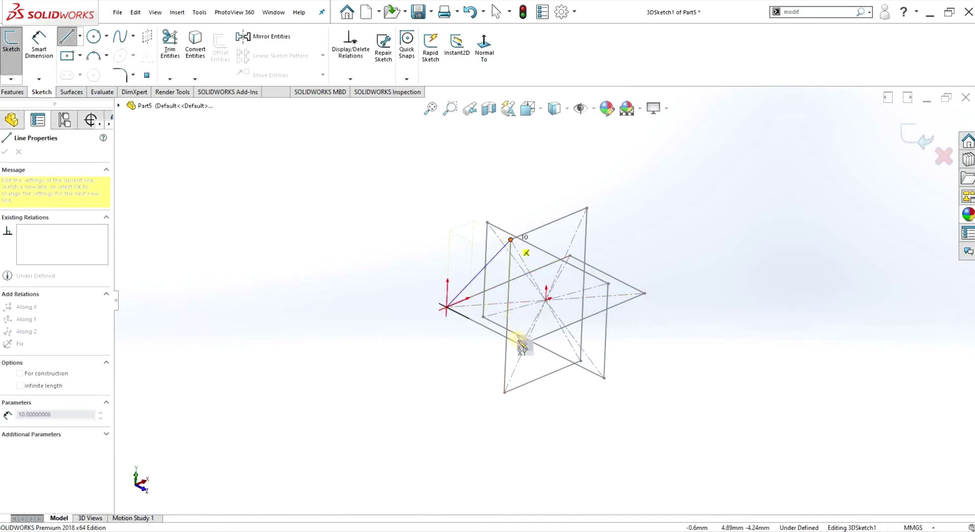
left_click(521, 344)
left_click(447, 307)
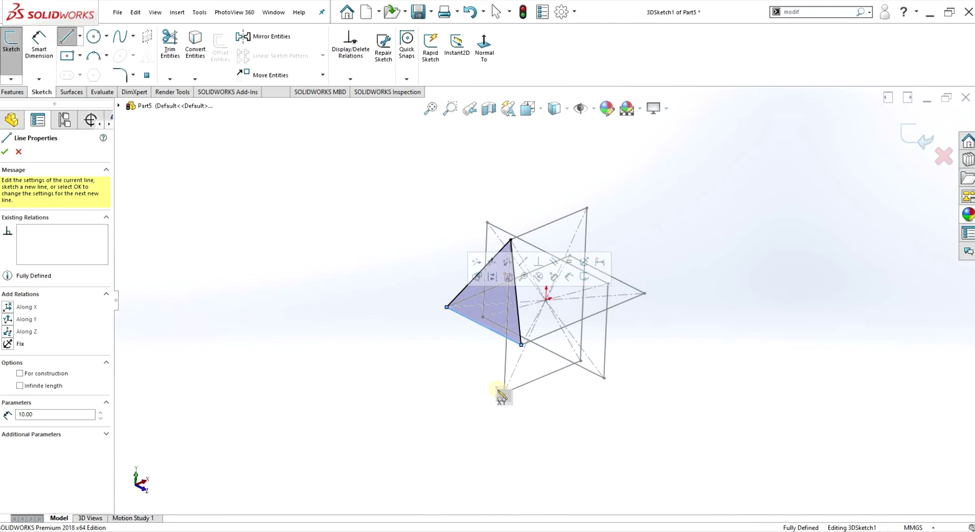
- Extend the line chain from the first triangle through the lower rectangle corners to outline the adjoining triangular faces
left_click(526, 355)
scroll(529, 348, "down", 2)
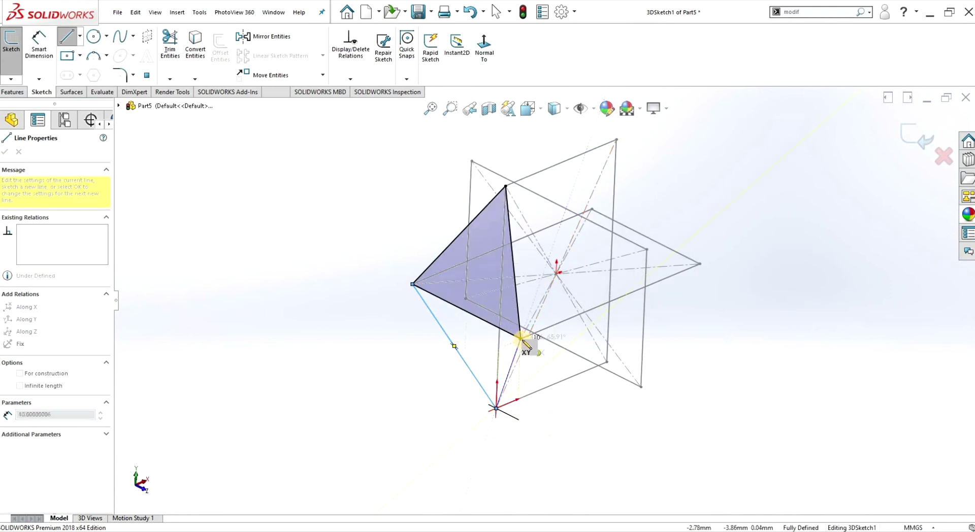
left_click(521, 338)
middle_click_drag(653, 348, 607, 351)
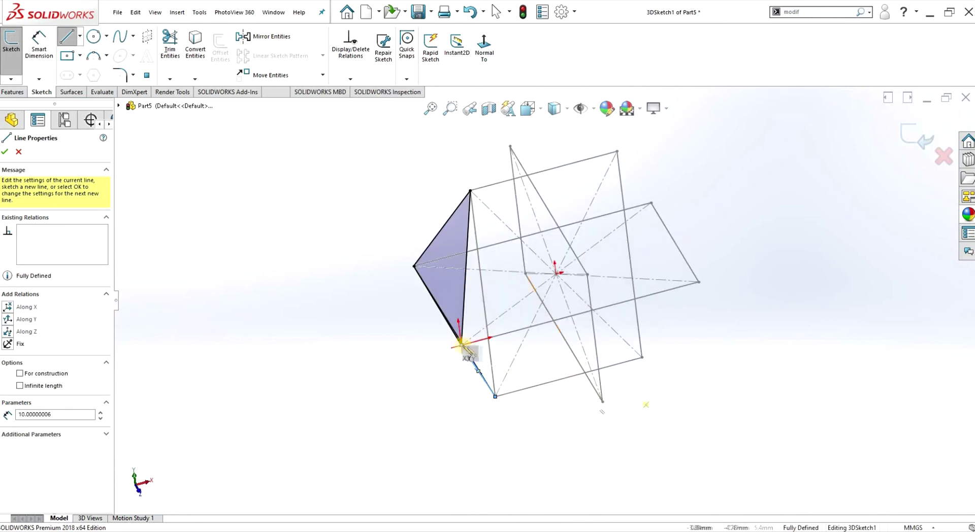
left_click(462, 342)
middle_click_drag(477, 361, 498, 363)
left_click(610, 404)
middle_click_drag(631, 357, 647, 209)
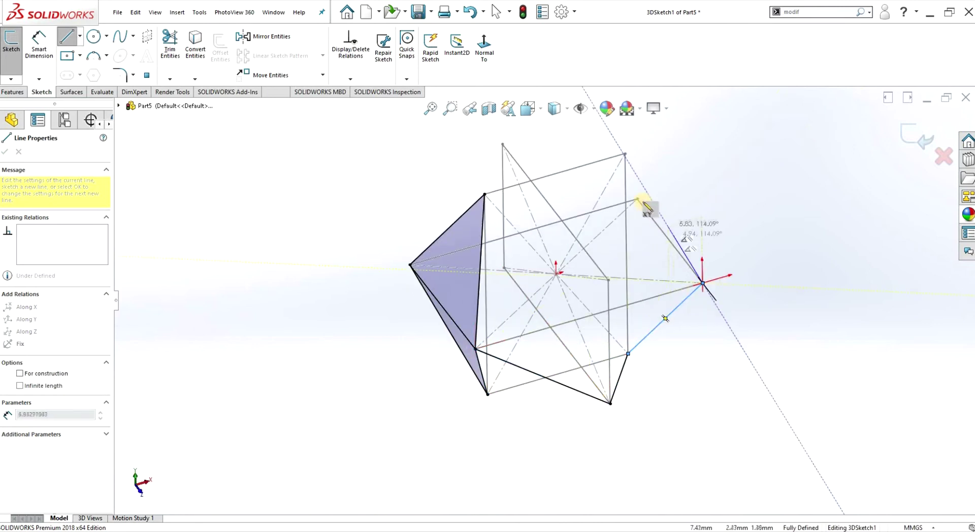
- Draw icosahedron edges between the rectangle corners on the far side of the 3D sketch
left_click(631, 152)
left_click(506, 329)
left_click(702, 285)
mouse_move(569, 284)
middle_mouse_down()
mouse_move(555, 308)
mouse_move(544, 391)
middle_mouse_up()
left_click(536, 420)
left_click(667, 355)
- Connect the front rectangle corners to their lower neighbours with more 3D sketch lines
mouse_move(541, 335)
middle_mouse_down()
mouse_move(548, 429)
mouse_move(523, 211)
mouse_move(562, 279)
middle_mouse_up()
scroll(574, 310, "down", 3)
left_click(580, 290)
scroll(559, 310, "up", 3)
left_click(451, 384)
left_click(542, 406)
middle_click_drag(533, 363, 479, 307)
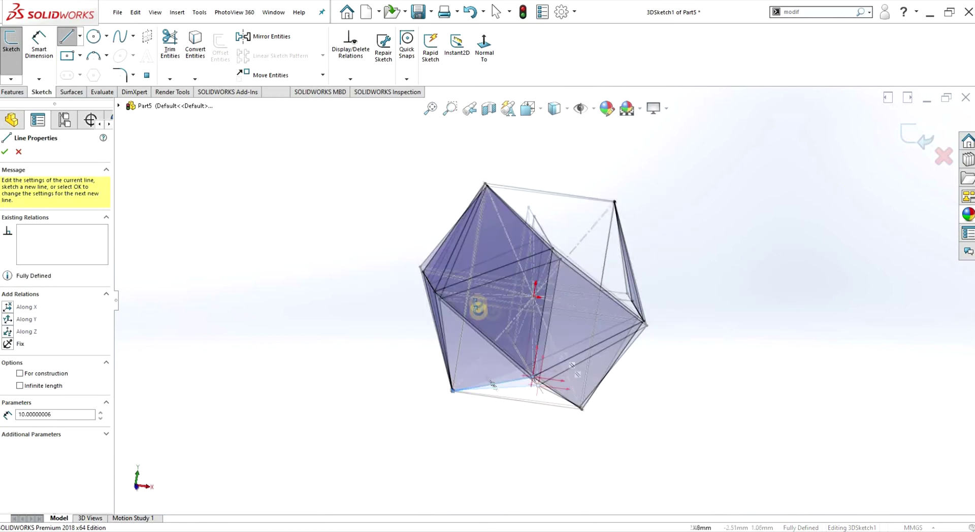
left_click(464, 400)
left_click(572, 395)
- Draw edges along the underside from the lowest corner to the open rectangle corners and undo the last action
mouse_move(563, 436)
middle_mouse_down()
mouse_move(518, 468)
mouse_move(470, 473)
middle_mouse_up()
left_click(482, 385)
left_click(594, 340)
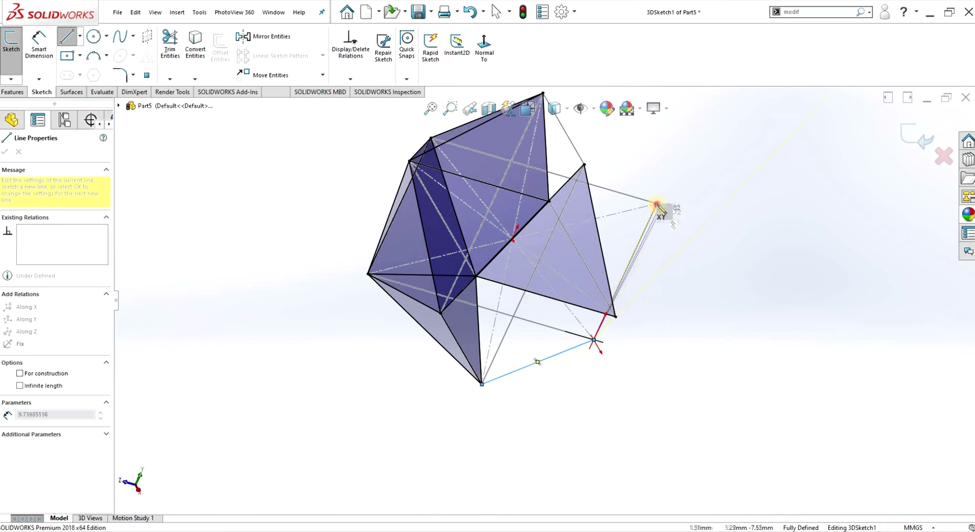
left_click(657, 205)
left_click(616, 316)
left_click(594, 340)
middle_click_drag(612, 340, 551, 307)
key("ctrl+z")
- Join the open corners on the unfinished side with lines to close more triangular faces
scroll(559, 284, "down", 3)
left_click(701, 167)
left_click(570, 287)
left_click(658, 392)
scroll(607, 358, "up", 2)
middle_click_drag(695, 357, 552, 284)
left_click(654, 312)
left_click(524, 408)
scroll(551, 279, "up", 2)
left_click(521, 240)
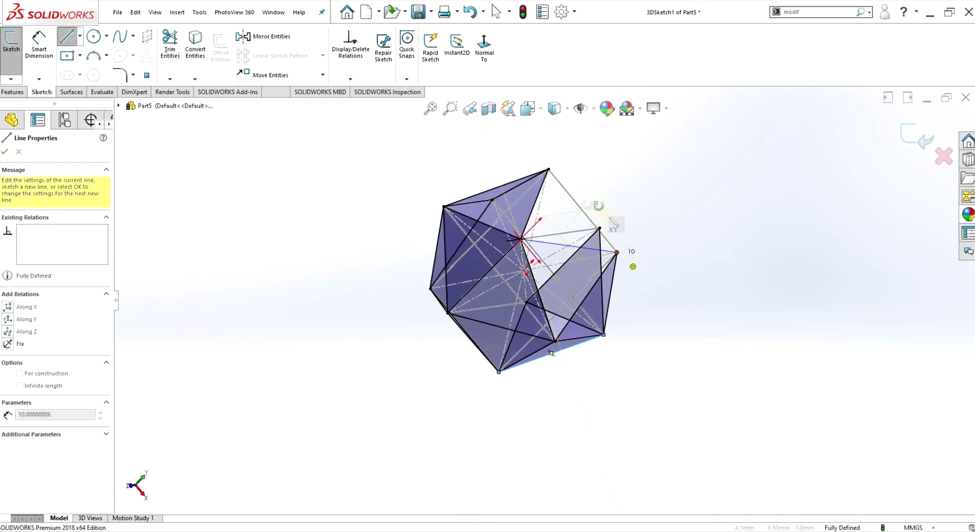
- Close the remaining gap around the uppermost rectangle corner with connecting edge lines
middle_click_drag(612, 222, 594, 307)
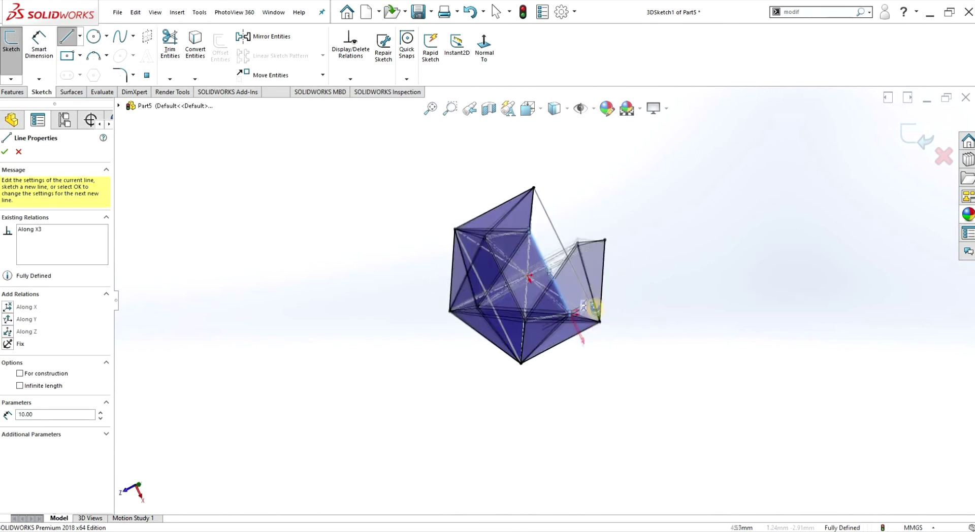
left_click(607, 240)
left_click(545, 205)
scroll(613, 226, "down", 3)
middle_click_drag(603, 270, 584, 265)
left_click(595, 267)
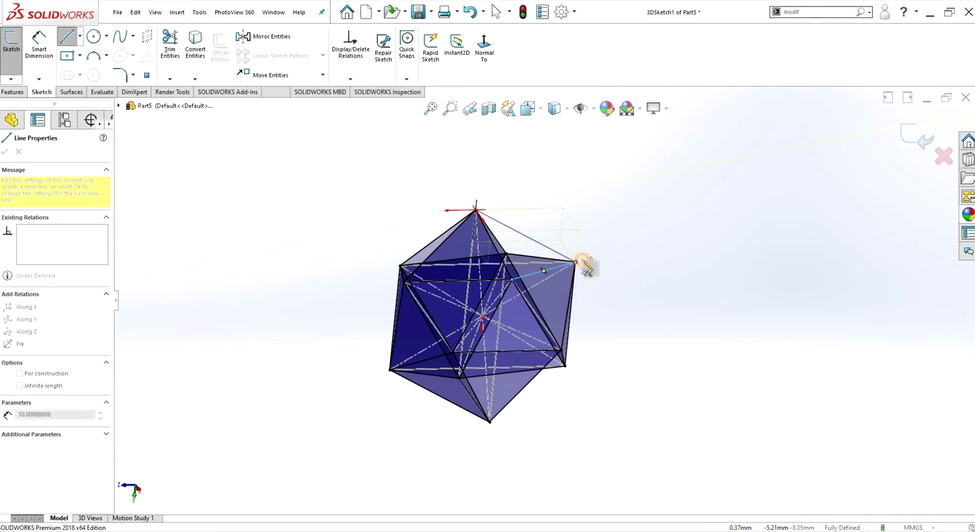
left_click(577, 262)
- Draw the last missing edges of the icosahedron wireframe and exit the 3D sketch
scroll(549, 307, "up", 2)
middle_click_drag(549, 307, 587, 359)
left_click(569, 349)
scroll(499, 397, "down", 4)
left_click(504, 368)
scroll(528, 299, "up", 1)
mouse_move(526, 298)
middle_mouse_down()
mouse_move(450, 292)
mouse_move(305, 228)
middle_mouse_up()
left_click(4, 152)
left_click(11, 51)
- Hide the three golden rectangle sketches, Sketch1, Sketch2 and Sketch4
left_click(26, 250)
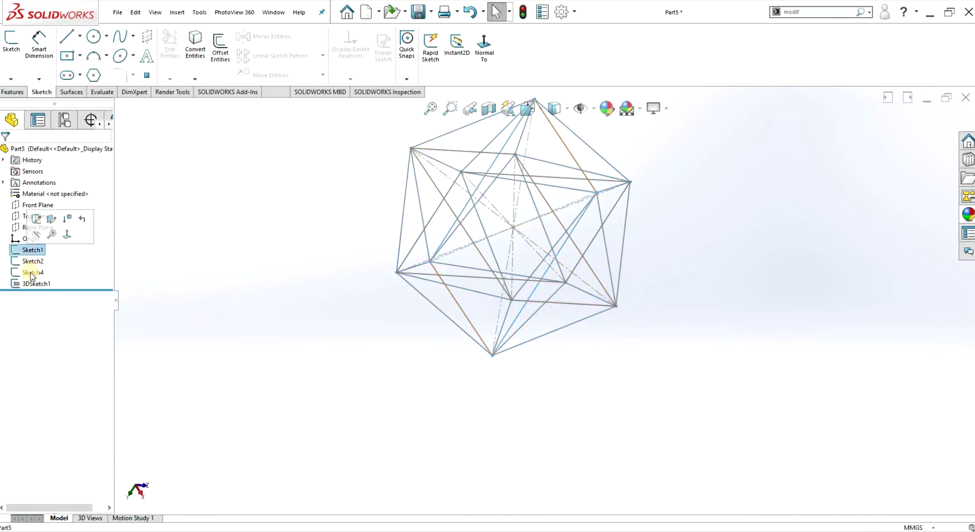
left_click(31, 274, "shift")
right_click(31, 274)
left_click(39, 258)
scroll(544, 298, "up", 2)
mouse_move(544, 298)
middle_mouse_down()
mouse_move(258, 183)
mouse_move(535, 295)
mouse_move(442, 242)
mouse_move(350, 322)
mouse_move(483, 226)
mouse_move(457, 203)
middle_mouse_up()
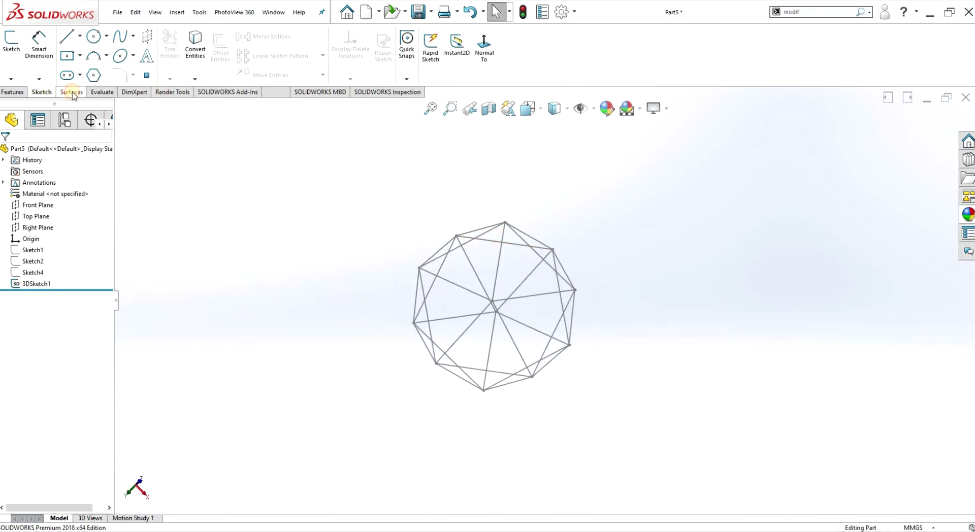
- Create a boundary surface on one wireframe triangle, with two sides as Direction 1 and the third as Direction 2
left_click(72, 92)
left_click(121, 46)
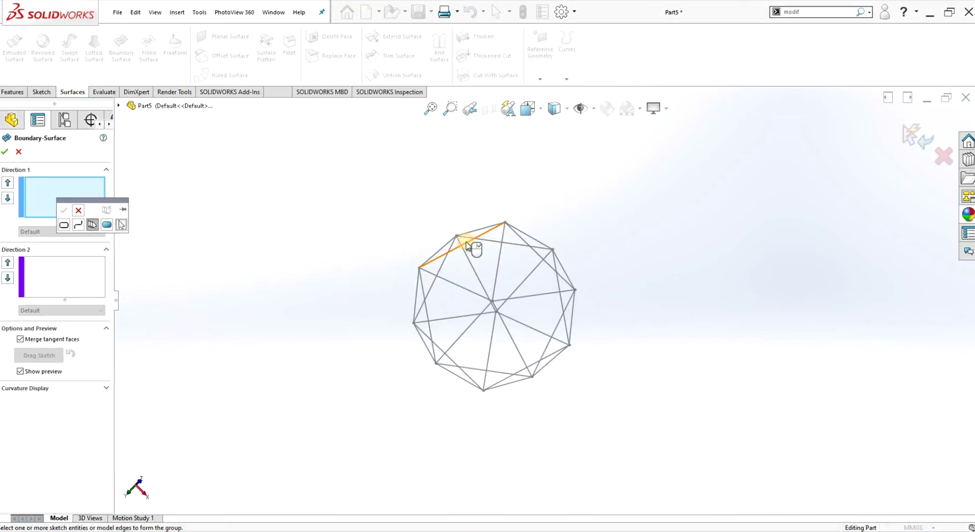
left_click(467, 246)
right_click(77, 194)
left_click(96, 226)
left_click(502, 251)
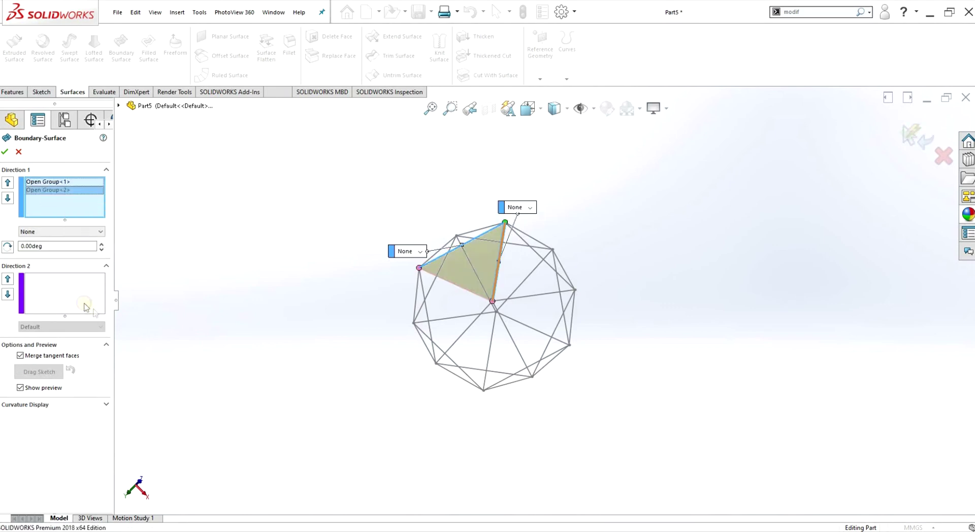
right_click(85, 305)
left_click(103, 336)
left_click(459, 286)
right_click(461, 290)
left_click(5, 152)
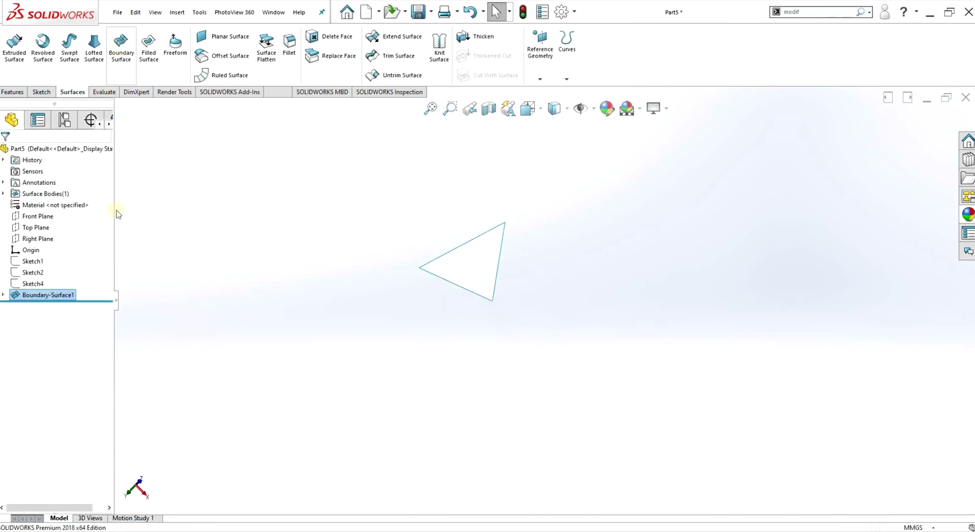
- Show 3DSketch1 again under the first boundary surface
left_click(4, 296)
right_click(36, 307)
left_click(44, 291)
scroll(356, 248, "down", 2)
middle_click_drag(351, 249, 325, 238)
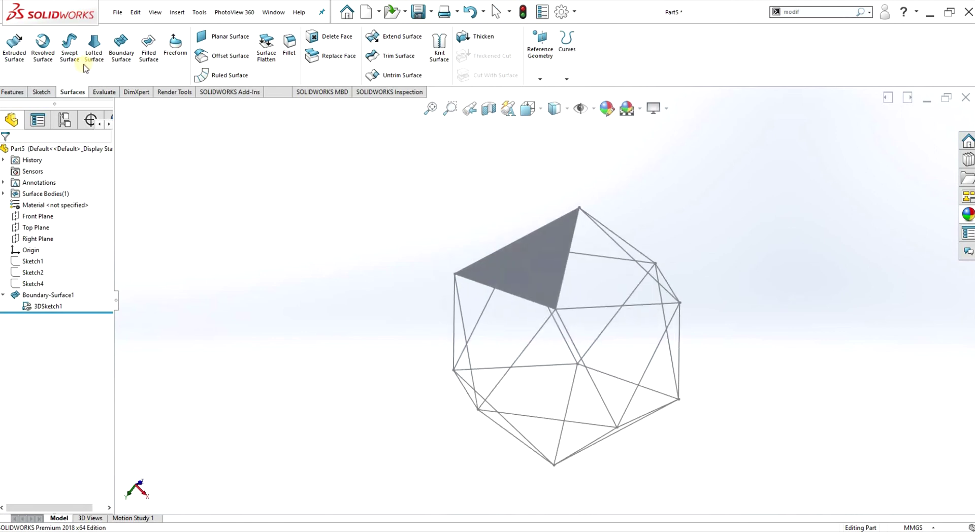
- Create a second boundary surface on the triangle adjoining the first face, using its three sides as separate curve groups
left_click(122, 51)
right_click(47, 186)
left_click(84, 218)
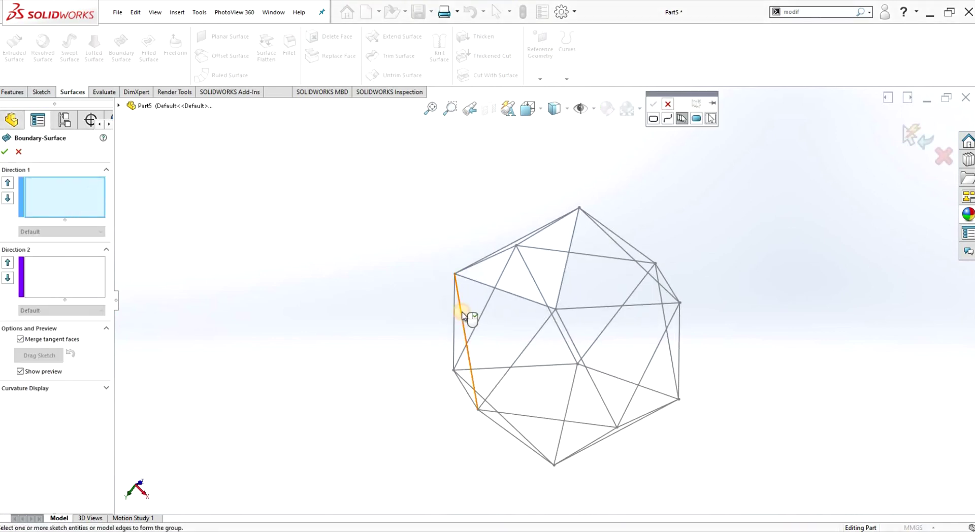
left_click(465, 319)
left_click(655, 101)
right_click(47, 197)
left_click(84, 229)
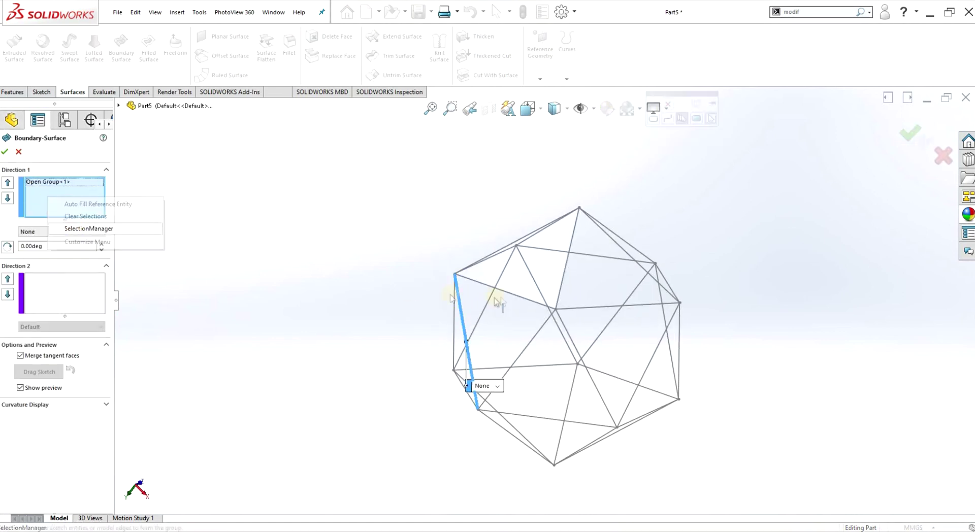
left_click(511, 296)
left_click(78, 304)
left_click(528, 345)
right_click(528, 345)
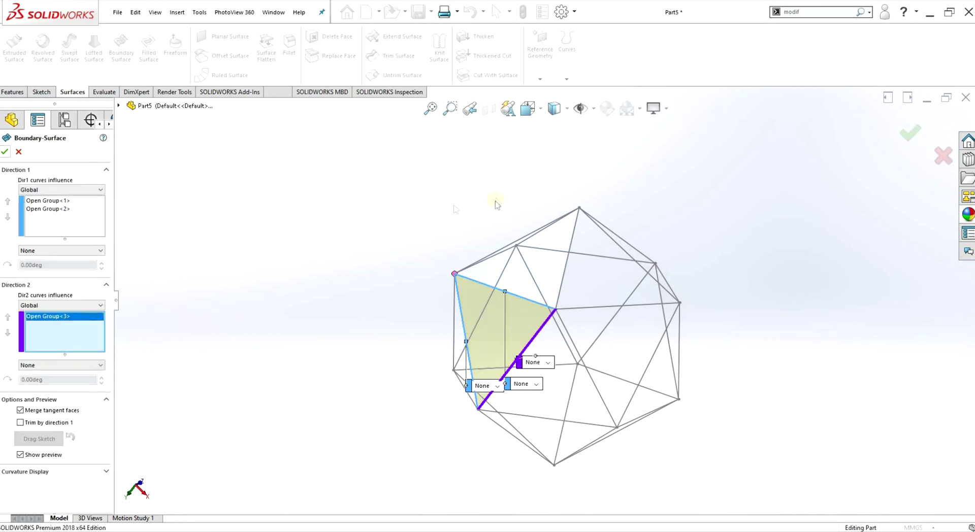
left_click(4, 152)
- Start a third boundary surface beside the second face, with two sides of the adjacent triangle as Direction 1 curves
left_click(654, 108)
middle_click_drag(635, 213, 731, 235)
left_click(671, 136)
left_click(121, 46)
right_click(48, 188)
left_click(82, 218)
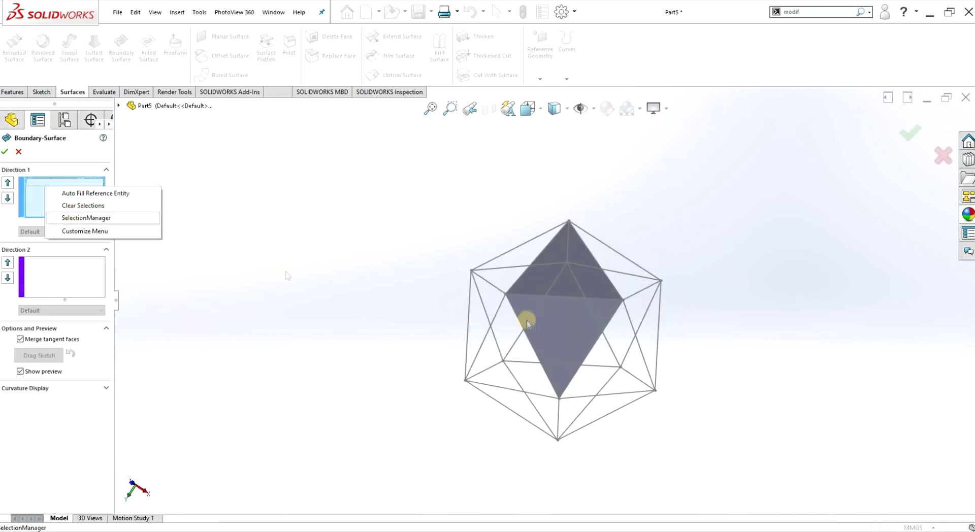
left_click(501, 306)
right_click(501, 307)
right_click(71, 204)
left_click(104, 236)
left_click(527, 336)
right_click(527, 336)
- Add the triangle's remaining lower side as the Direction 2 curve and create the third boundary surface
right_click(48, 293)
left_click(81, 324)
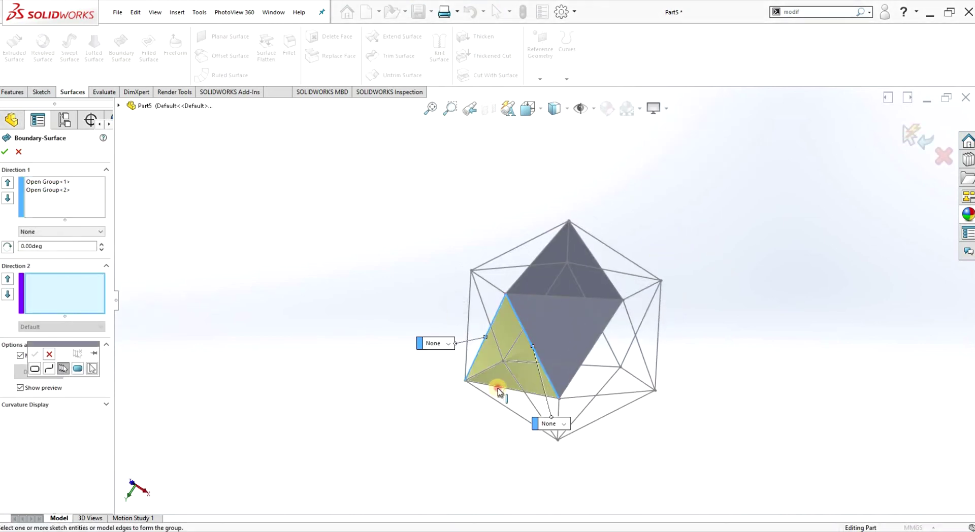
left_click(498, 388)
right_click(498, 389)
left_click(5, 151)
- Create a fourth boundary surface on the triangle below the third face from its three sides
middle_click_drag(163, 138, 151, 130)
key("Return")
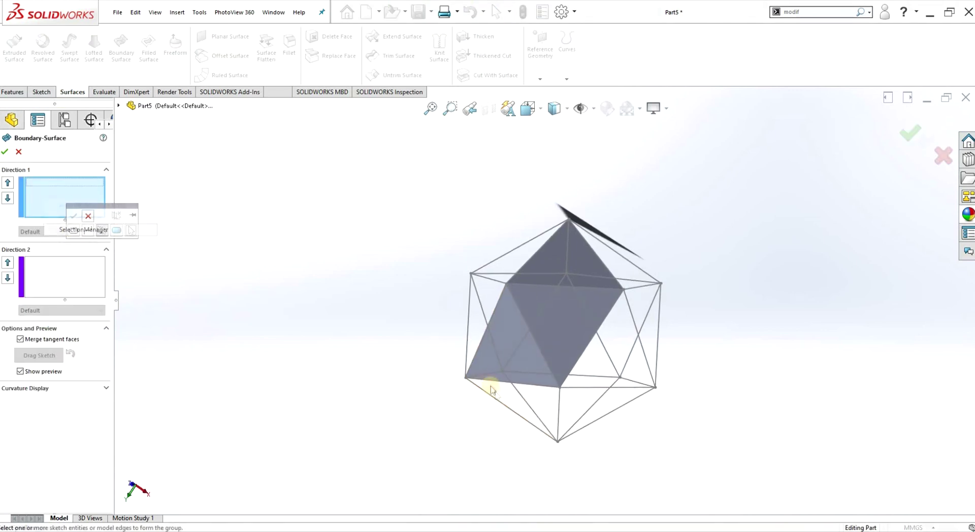
left_click(503, 381)
left_click(505, 406)
left_click(103, 324)
left_click(558, 423)
right_click(558, 424)
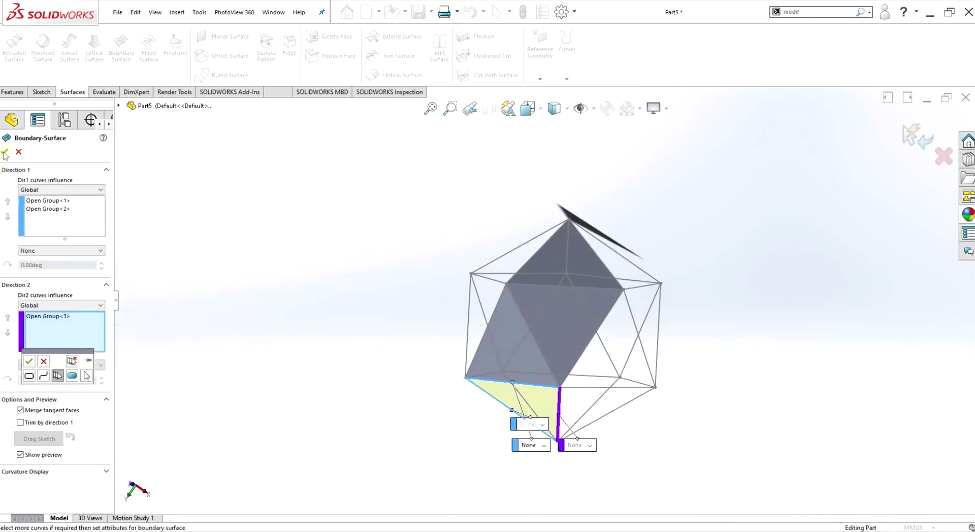
left_click(5, 152)
- Hide 3DSketch1 so that only the four boundary surfaces are displayed
middle_click_drag(368, 264, 254, 264)
right_click(43, 306)
left_click(345, 285)
middle_click_drag(345, 285, 422, 279)
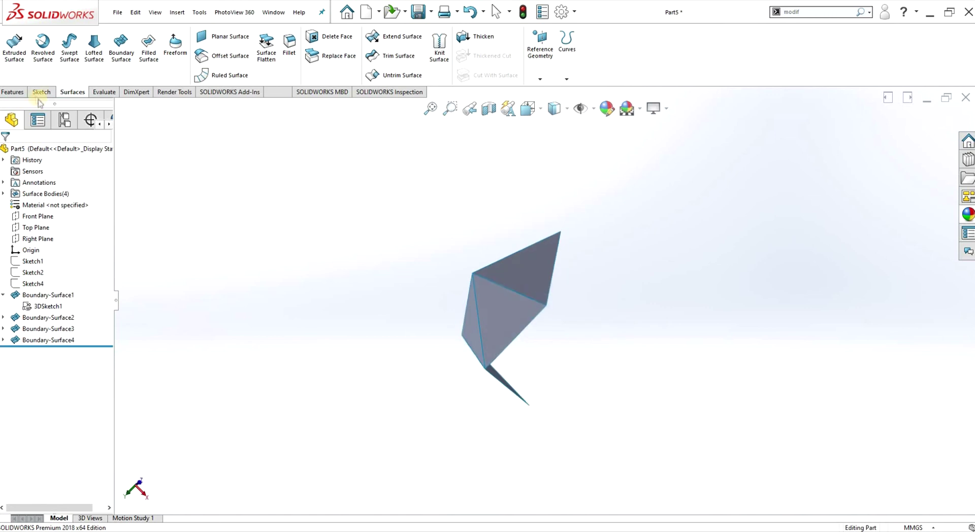
- Start a new 3D sketch and draw a centerline between the outermost tips of the first and fourth surfaces
left_click(41, 92)
left_click(11, 80)
left_click(20, 266)
left_click(561, 232)
left_click(530, 405)
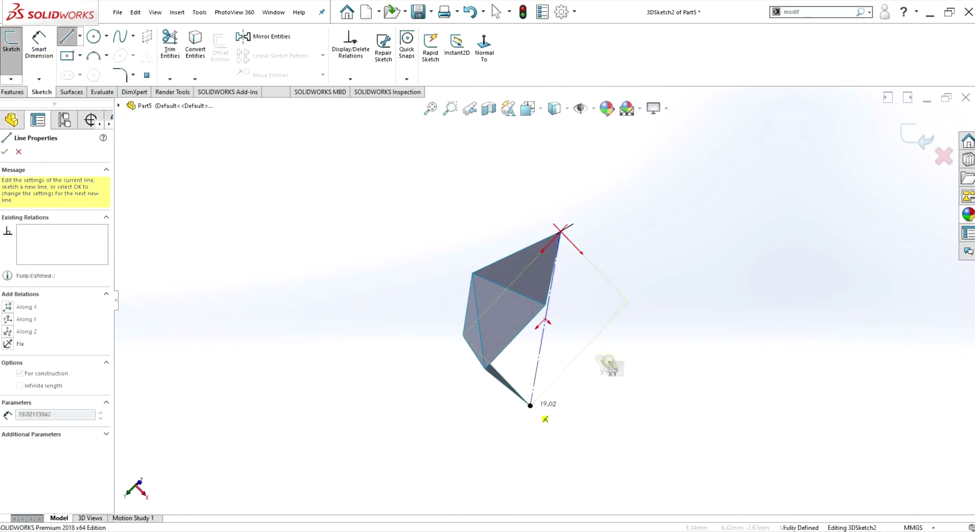
key("Escape")
- Apply a library appearance to the whole part
scroll(845, 242, "down", 1)
left_click(968, 214)
double_click(867, 378)
left_click_drag(871, 366, 457, 277)
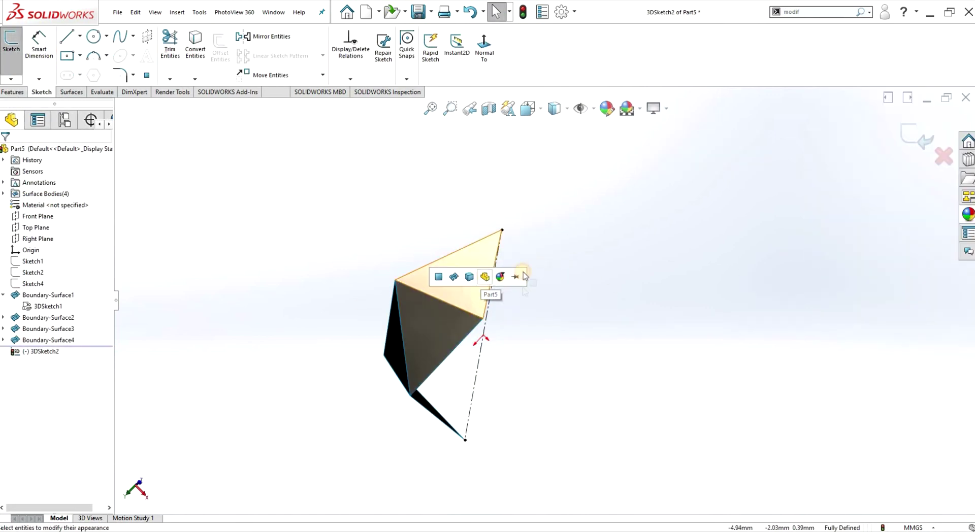
left_click(485, 279)
- Circular-pattern the four surface bodies about the centerline with 5 equally spaced instances over 360 degrees
middle_click_drag(484, 279, 489, 260)
left_click(13, 94)
left_click(318, 79)
left_click(326, 103)
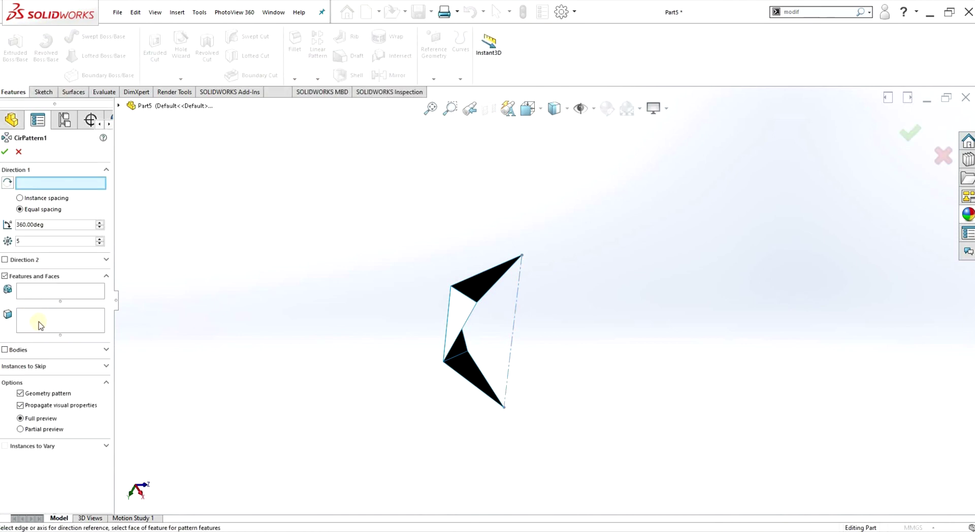
left_click(460, 349)
left_click(70, 182)
left_click(5, 367)
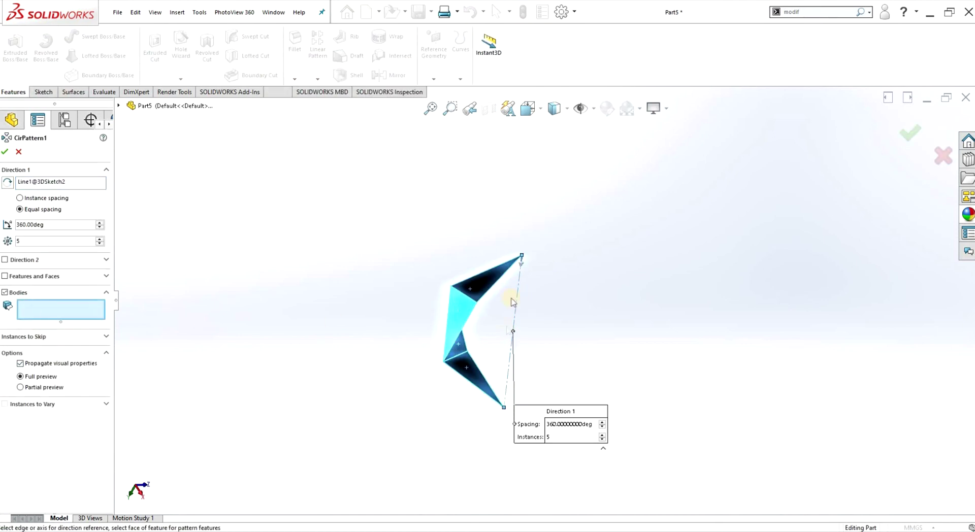
left_click(458, 346)
left_click(461, 309)
left_click(474, 288)
left_click(5, 152)
- Knit all the surface bodies together into one solid icosahedron
middle_click_drag(436, 344, 452, 357)
right_click(531, 323)
left_click(397, 401)
scroll(325, 57, "down", 2)
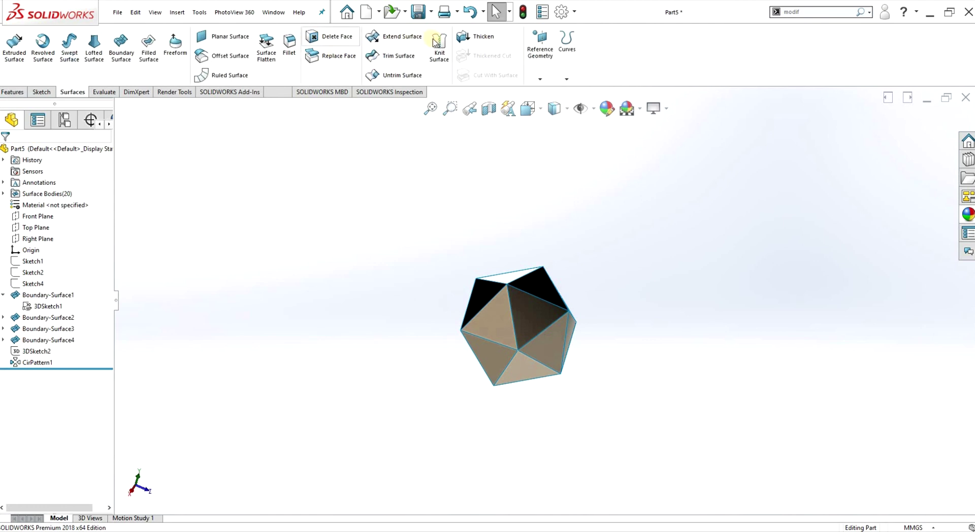
key("ctrl+a")
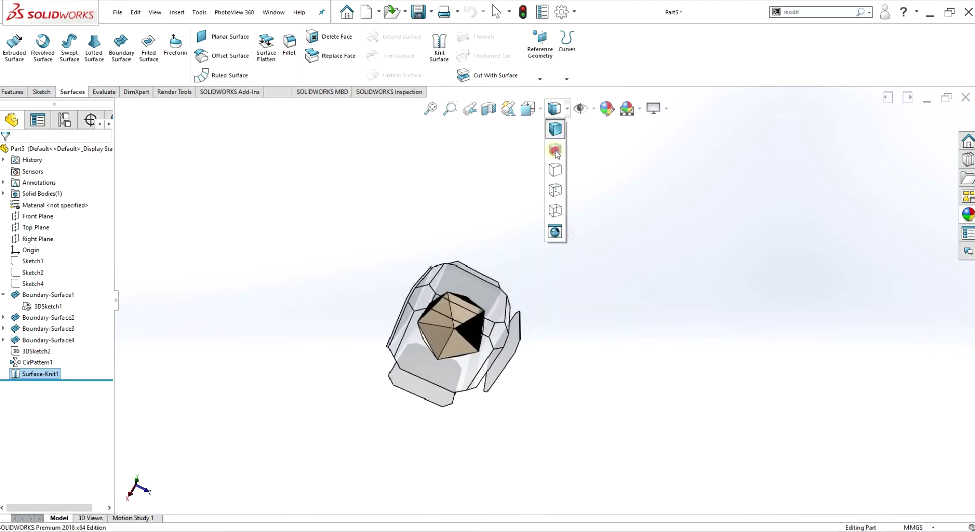
- Open the view display settings and select the existing command search text
middle_click_drag(571, 381, 587, 152)
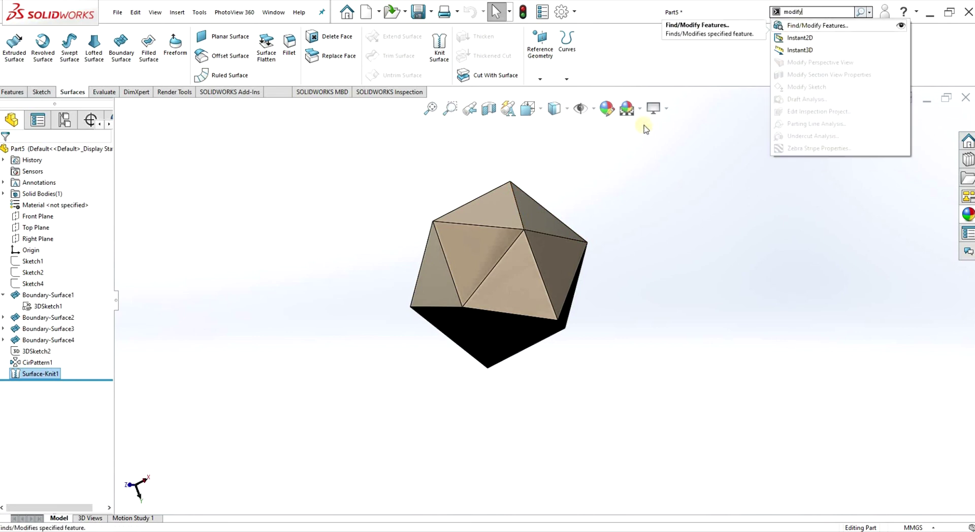
left_click(665, 110)
left_click(808, 11)
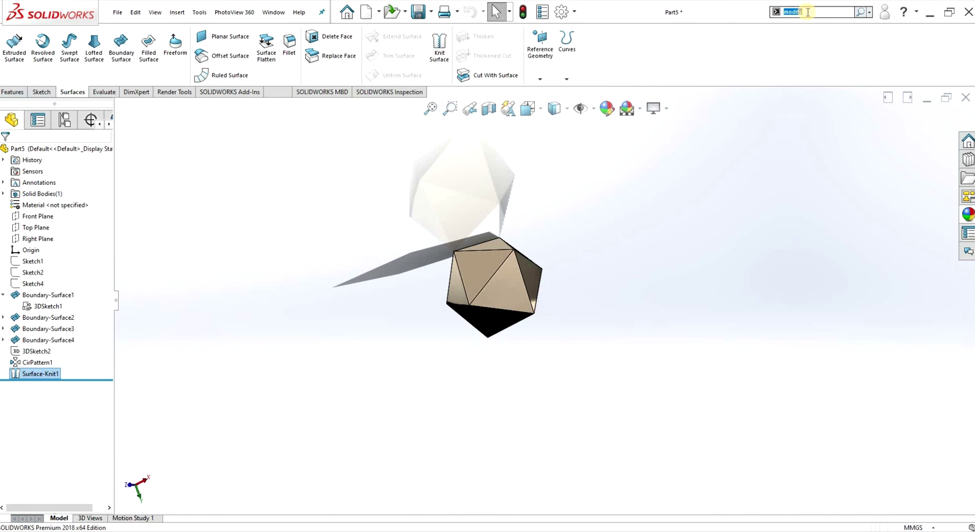